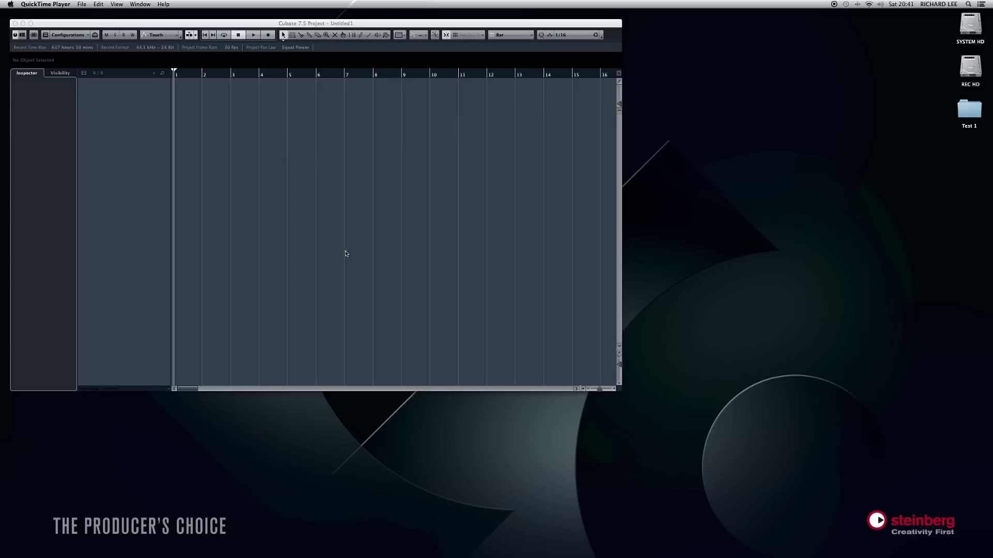
Bring the empty untitled Cubase project window to the front so the Transport panel shows
left_click(261, 156)
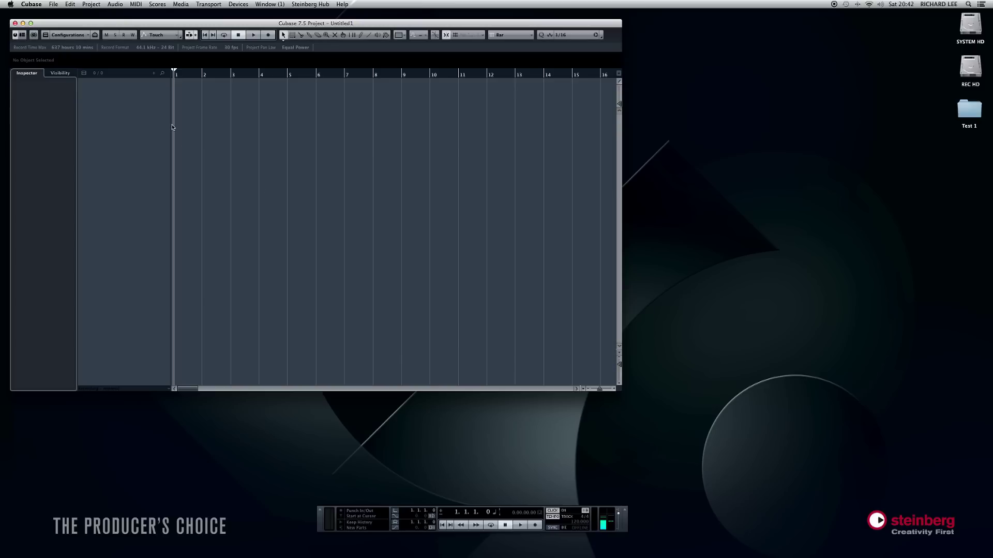
Add MIDI tracks with the count set to 4, creating MIDI 01 to MIDI 04
right_click(125, 110)
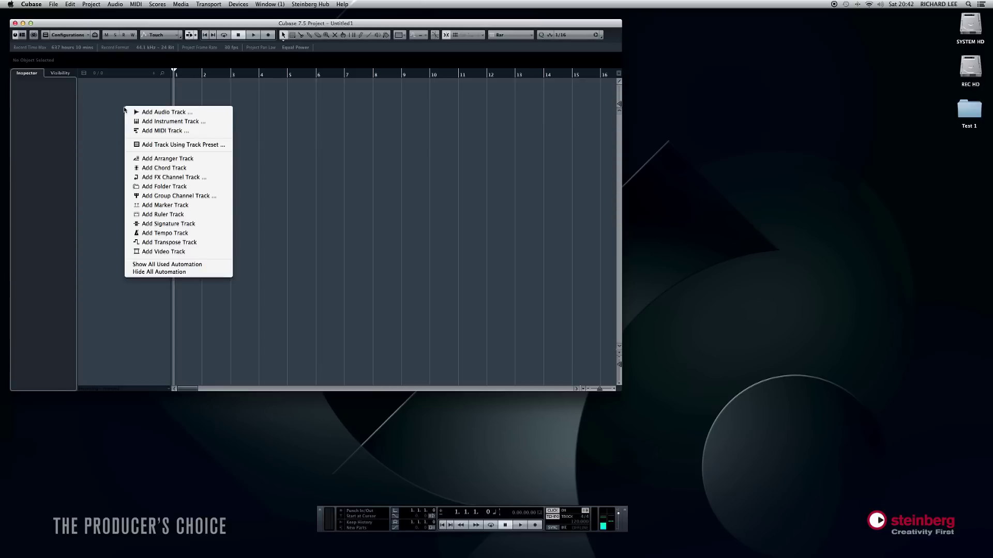
left_click(155, 131)
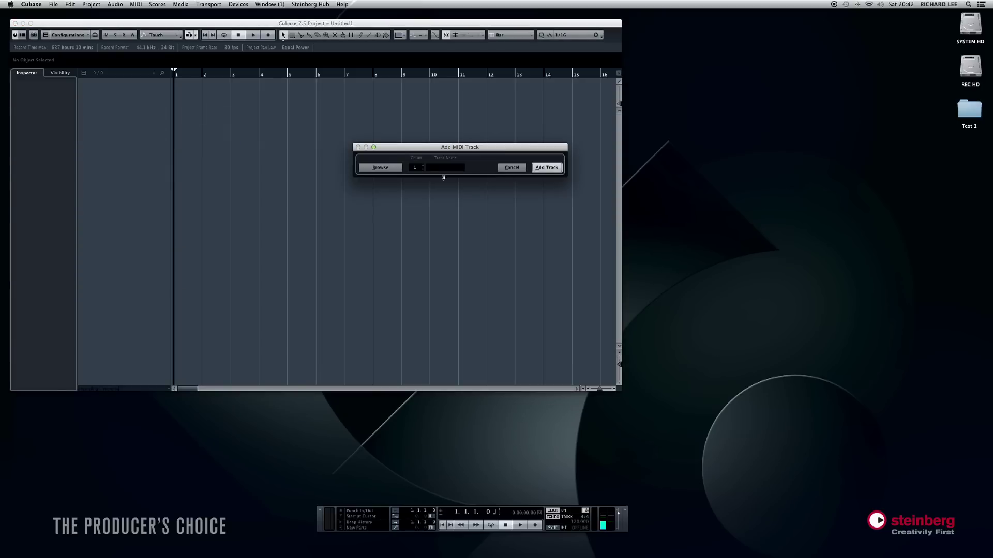
left_click(422, 166)
left_click(423, 166)
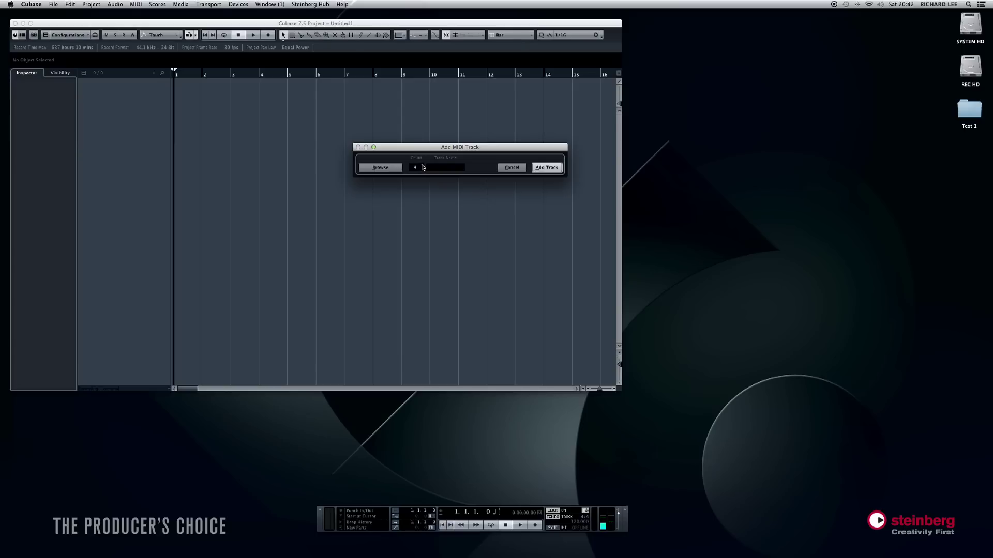
left_click(548, 168)
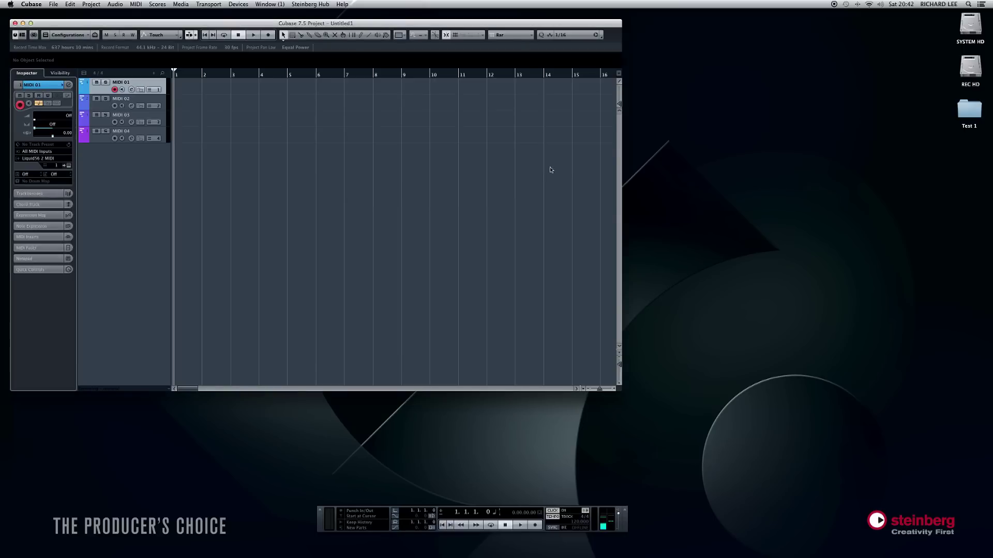
Select the MIDI 02, MIDI 03 and MIDI 04 tracks in turn
left_click(103, 106)
left_click(103, 123)
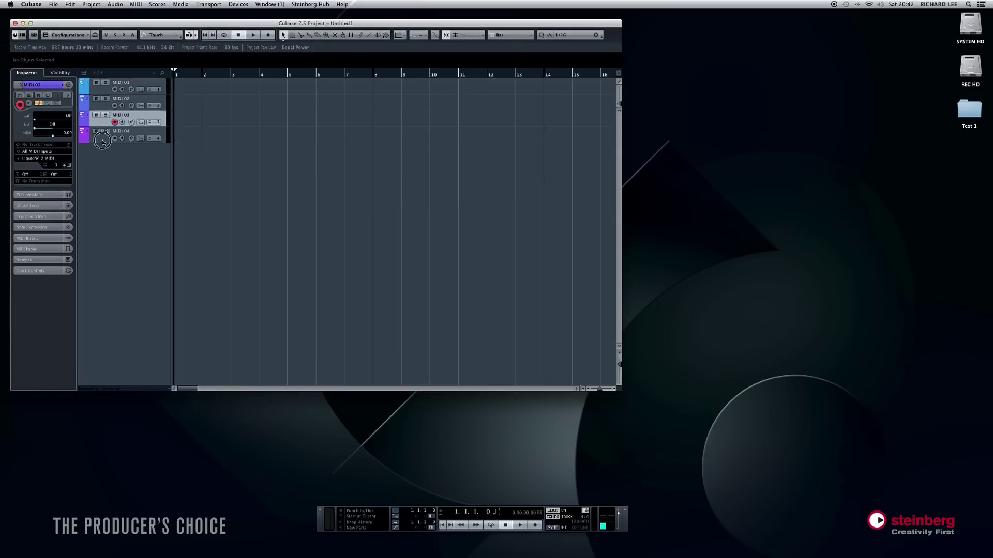
left_click(103, 141)
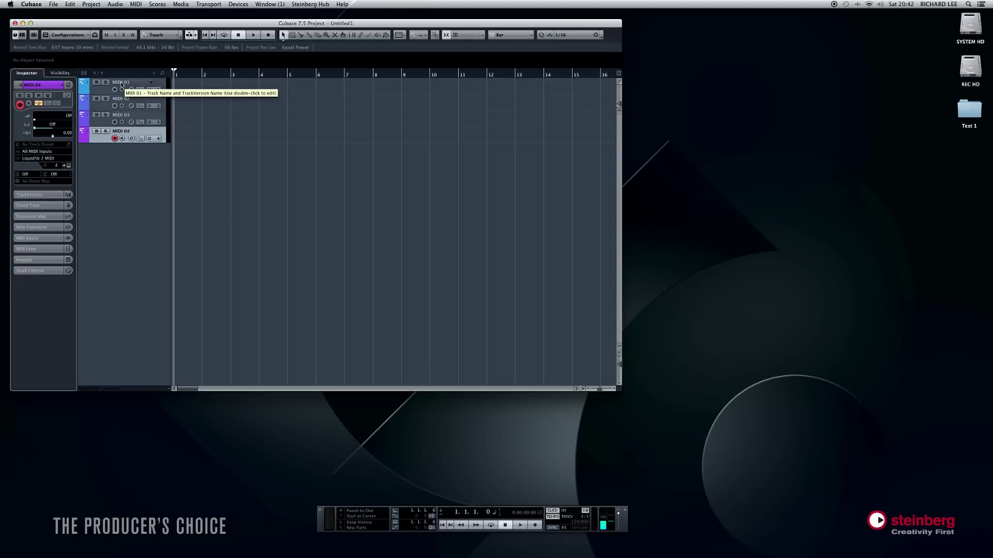
Rename MIDI 01 to 'Drum Kit' and MIDI 02 to 'Piano'
double_click(128, 84)
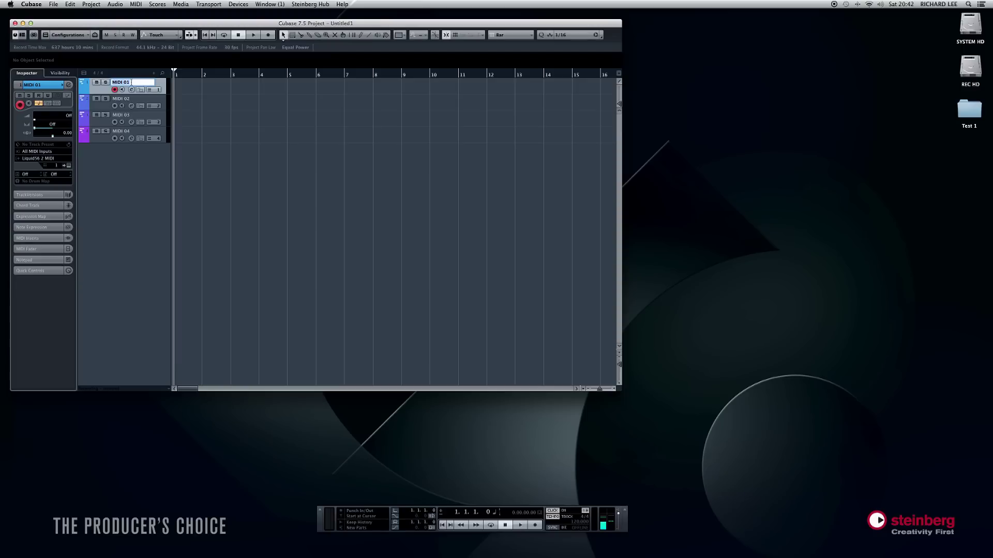
type("Drum Kit")
key("Return")
double_click(132, 99)
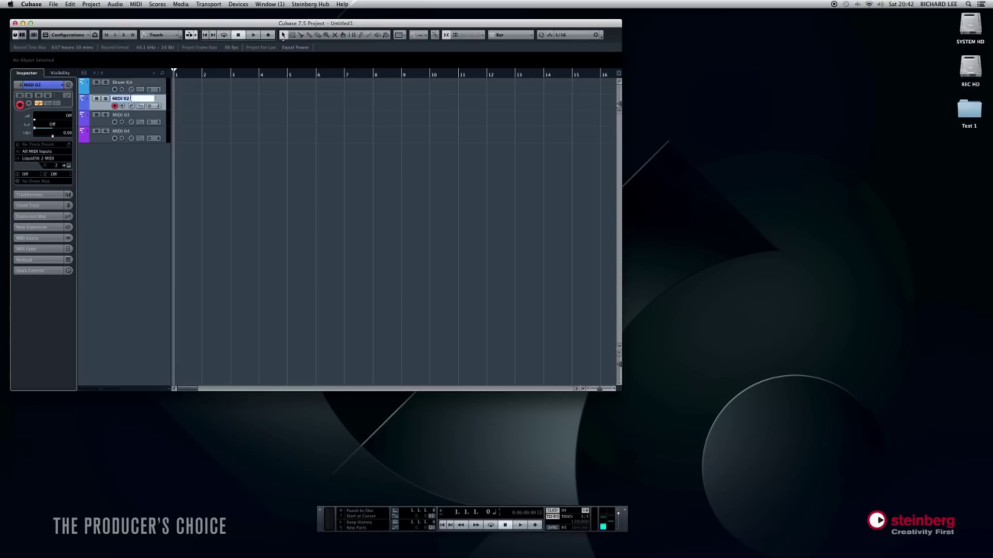
type("Piano")
key("Return")
Rename MIDI 03 to 'Bass' and MIDI 04 to 'Rhodes'
double_click(130, 115)
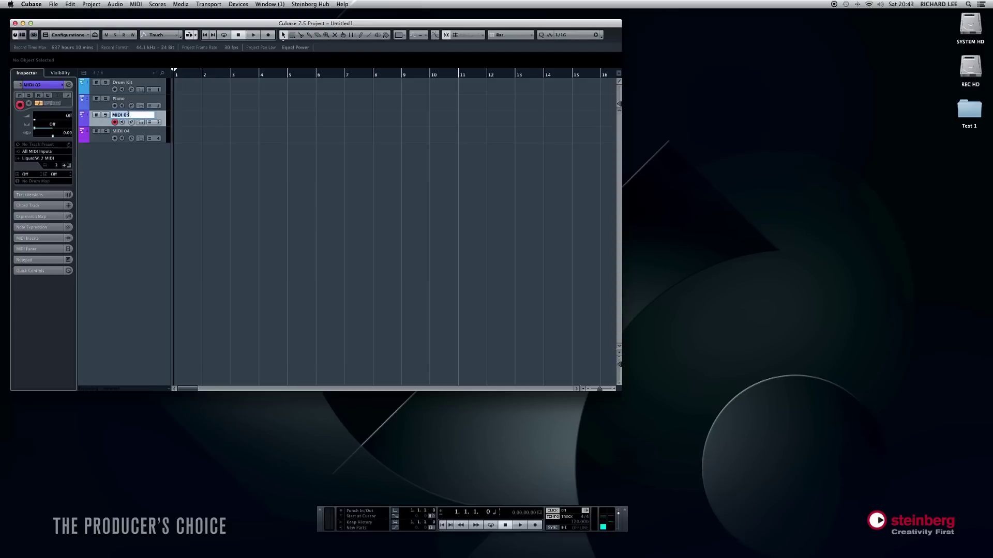
type("Bass")
key("Return")
double_click(131, 131)
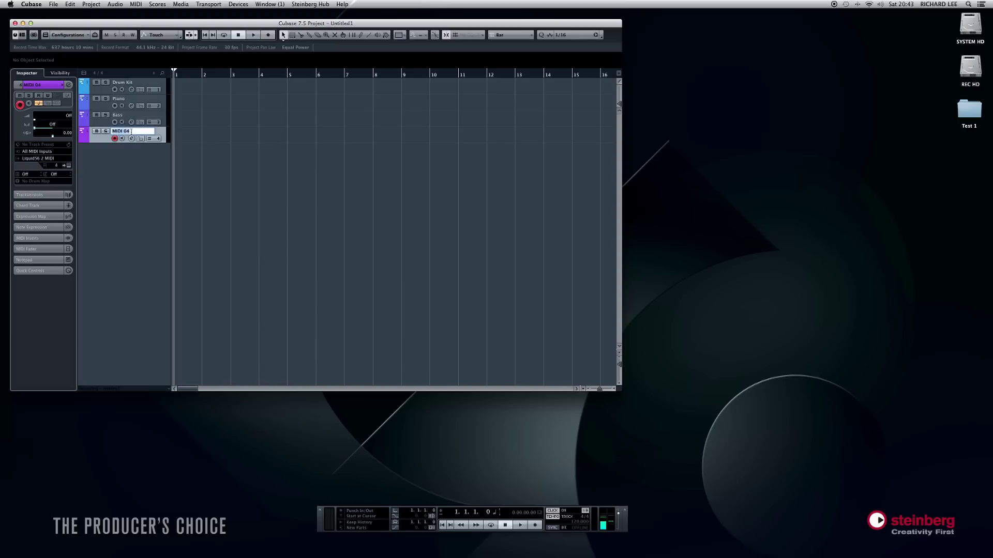
type("S")
type("ho")
type("des")
key("Return")
Select the Drum Kit, Piano, Bass and Rhodes tracks in turn, ending back on Drum Kit
left_click(101, 171)
left_click(108, 93)
left_click(102, 108)
left_click(103, 125)
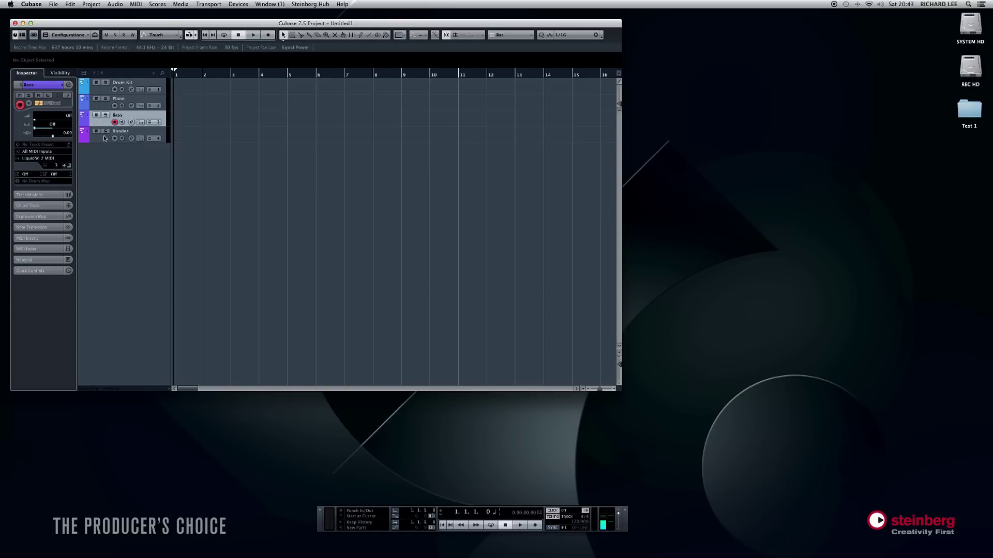
left_click(102, 138)
key("Up")
key("Up")
key("Up")
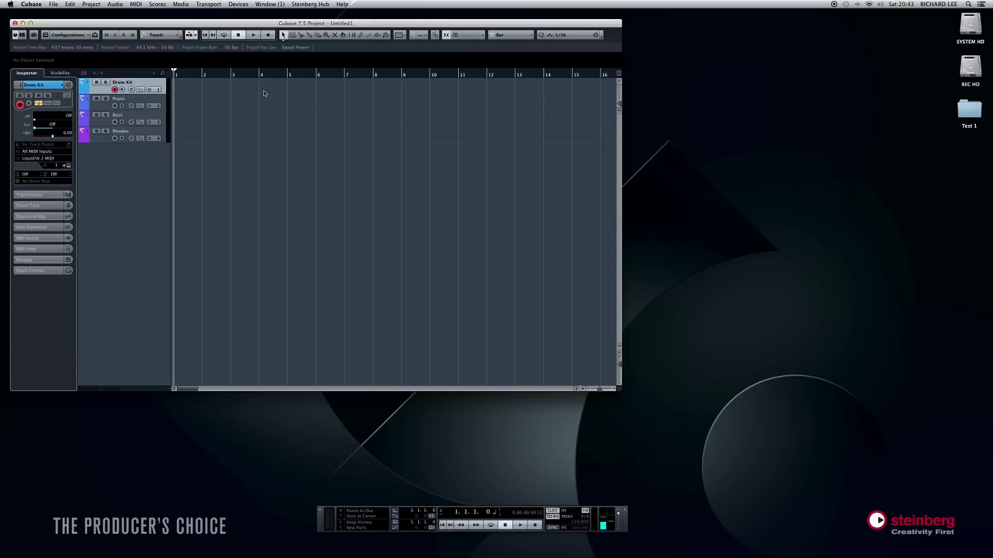
Open the Devices > VST Instruments window and move it higher up
left_click(236, 4)
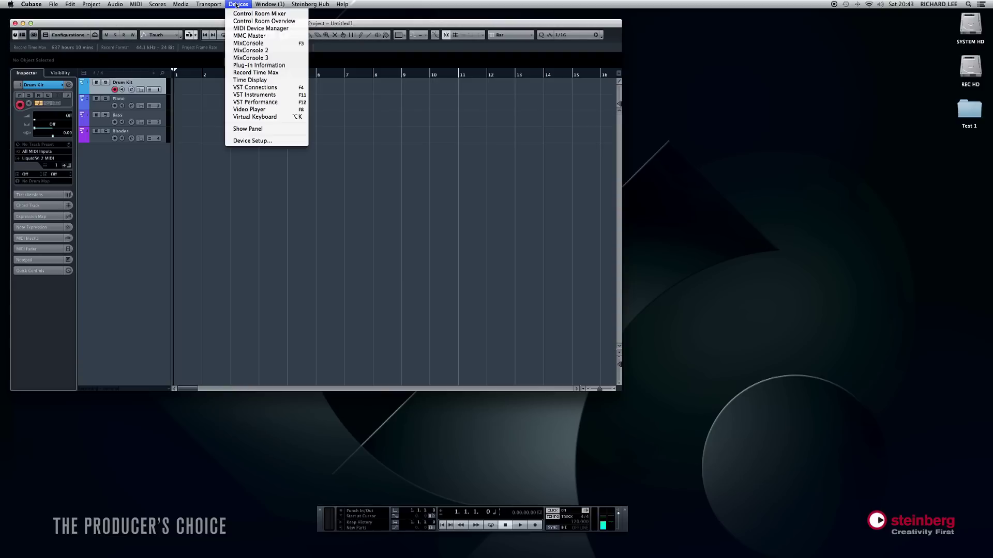
left_click(263, 95)
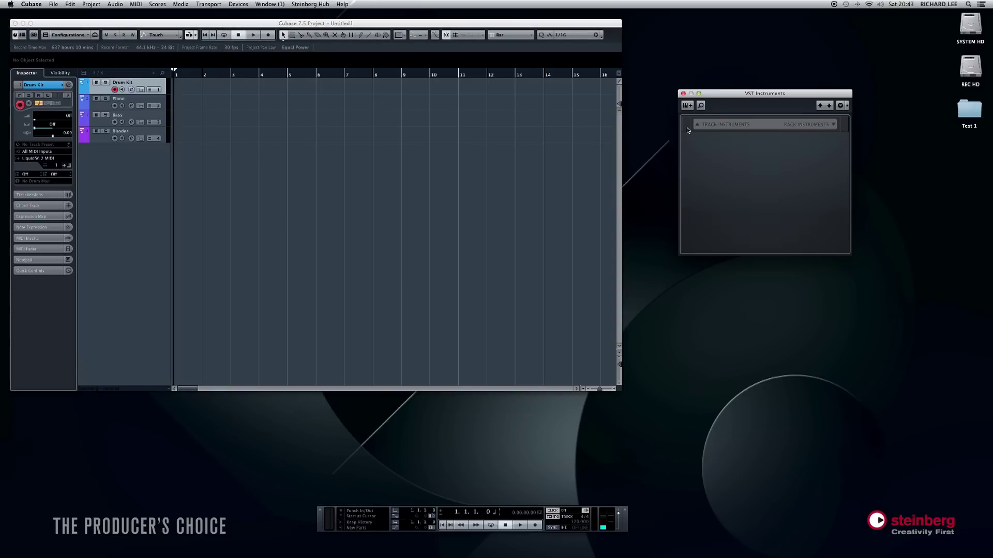
left_click_drag(747, 95, 744, 61)
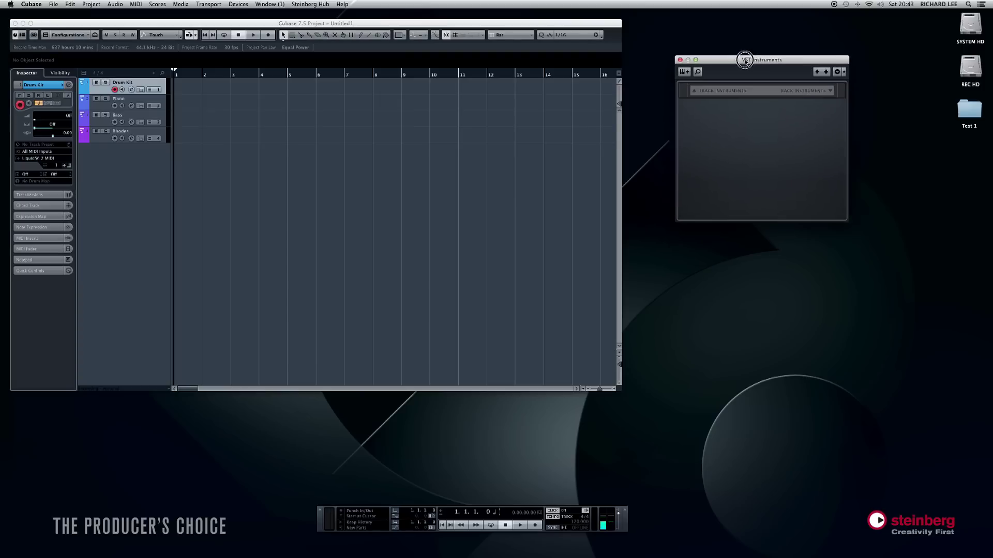
Add HALion Sonic SE to the instrument rack, declining the extra MIDI track
left_click(811, 93)
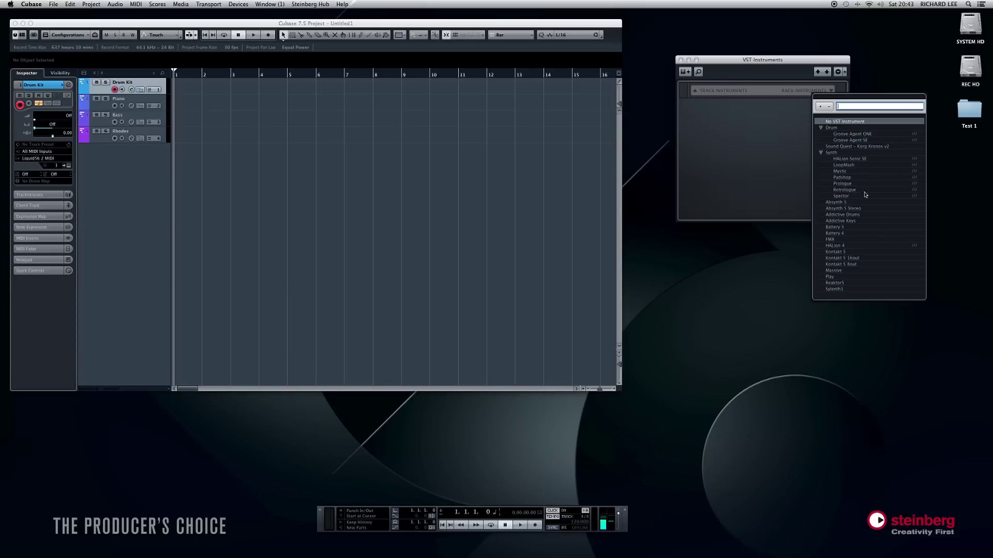
left_click(858, 160)
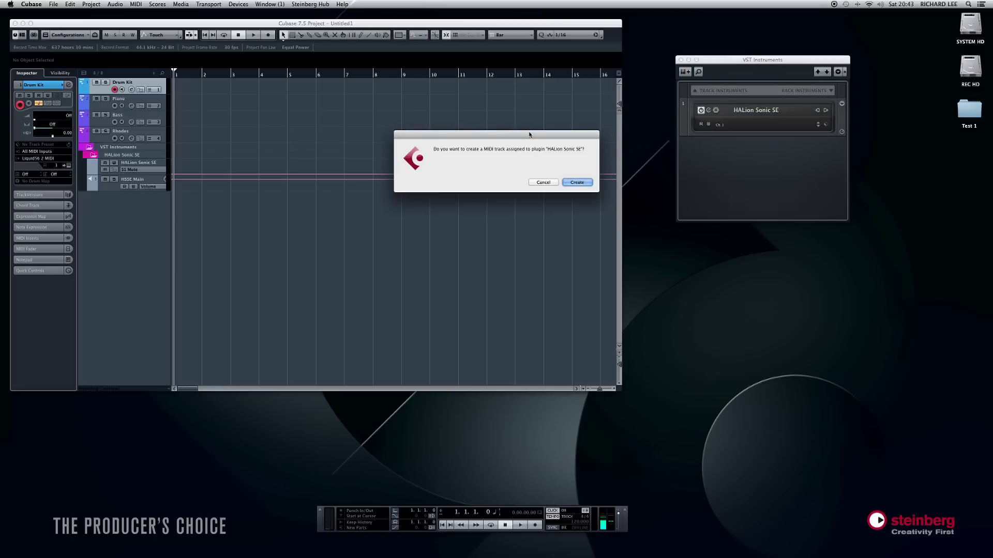
left_click_drag(533, 135, 546, 144)
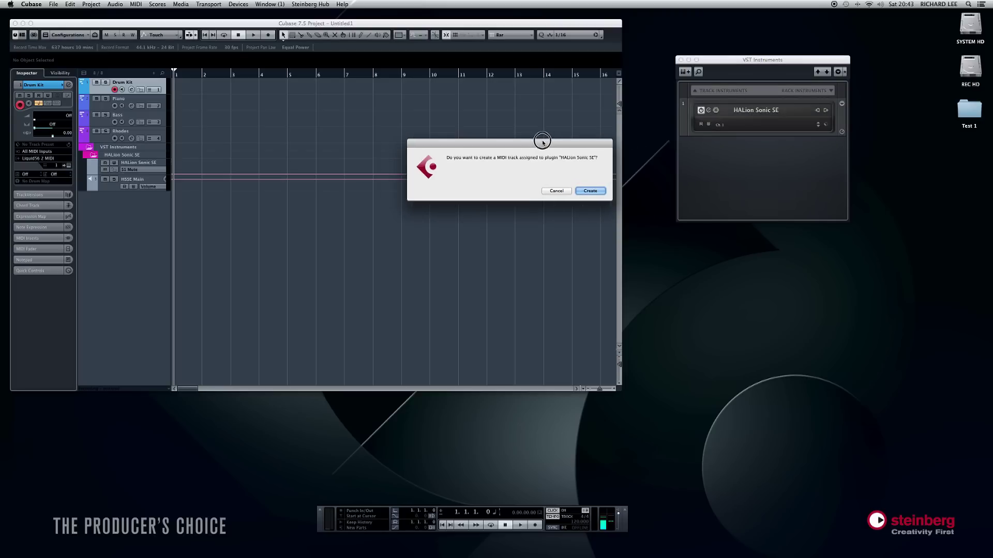
left_click(554, 192)
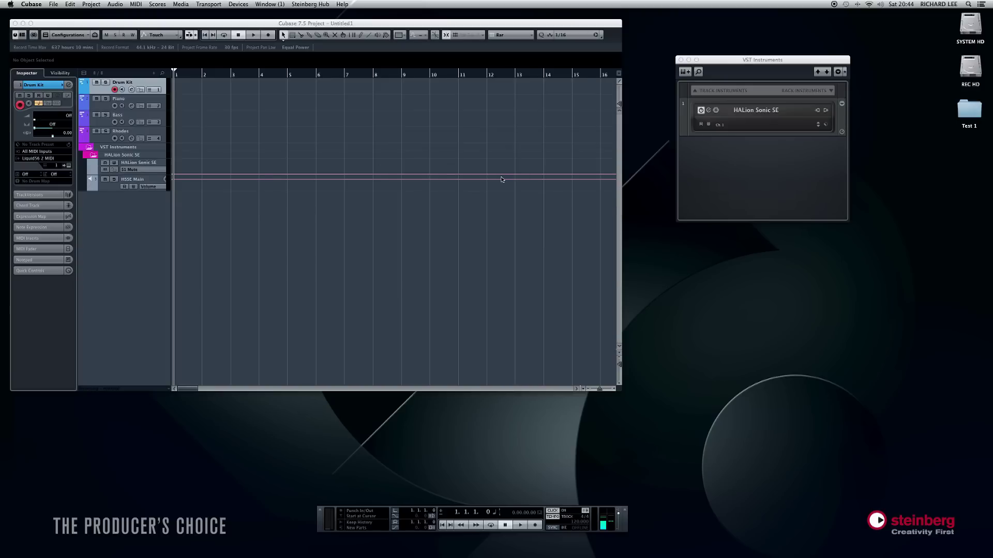
left_click_drag(591, 168, 604, 110)
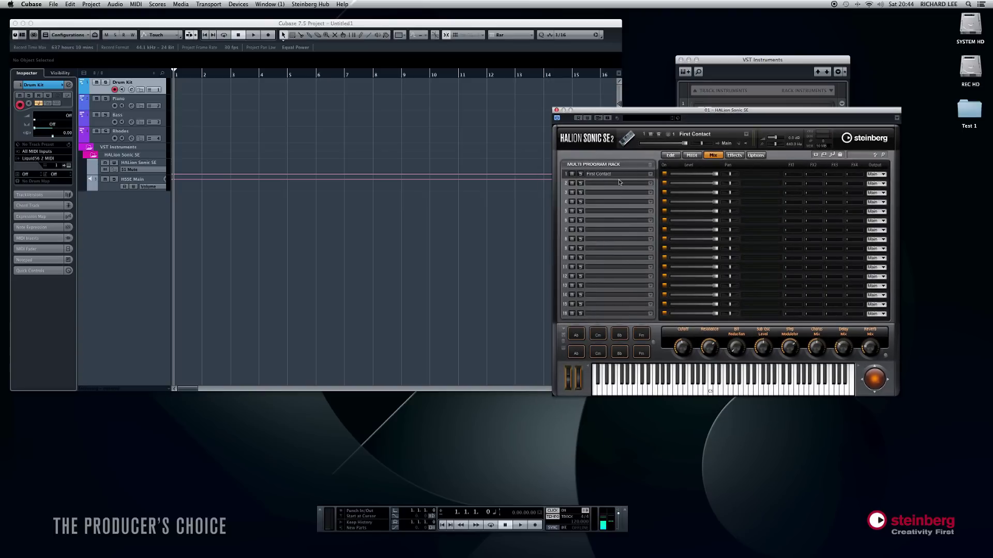
Load the Dark Precision bass program into HALion Sonic SE's slot 1 and close the browser
left_click_drag(654, 114, 630, 101)
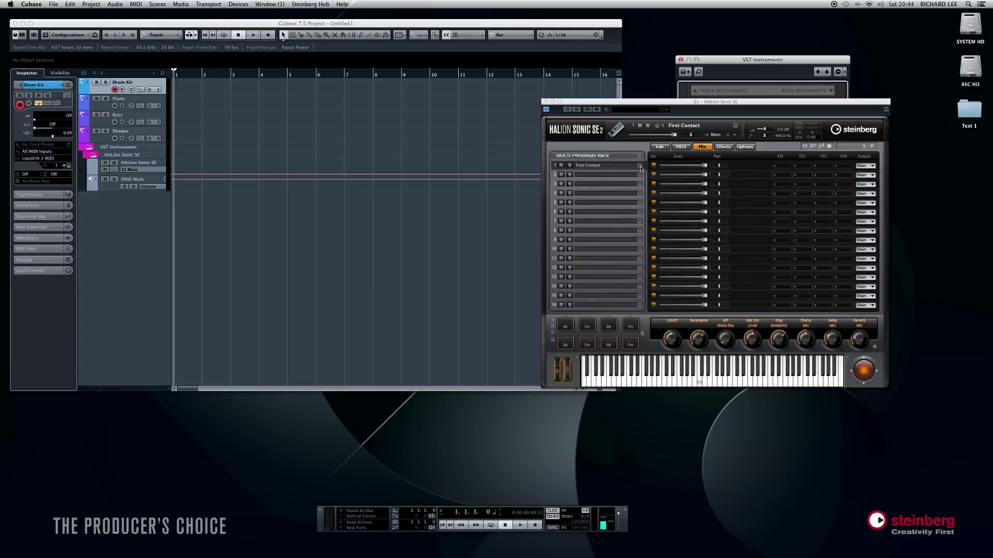
left_click(640, 166)
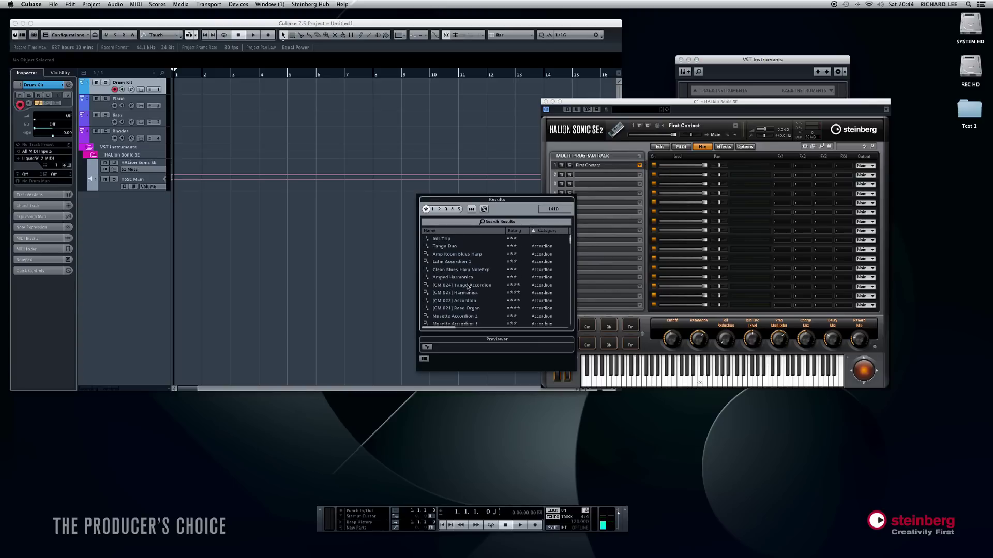
scroll(527, 270, "down", 5)
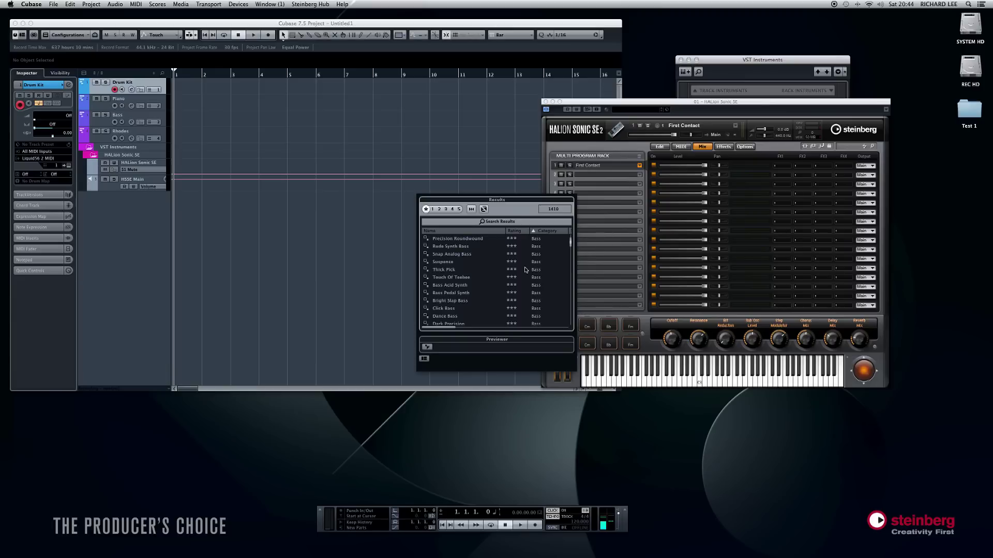
scroll(537, 268, "down", 3)
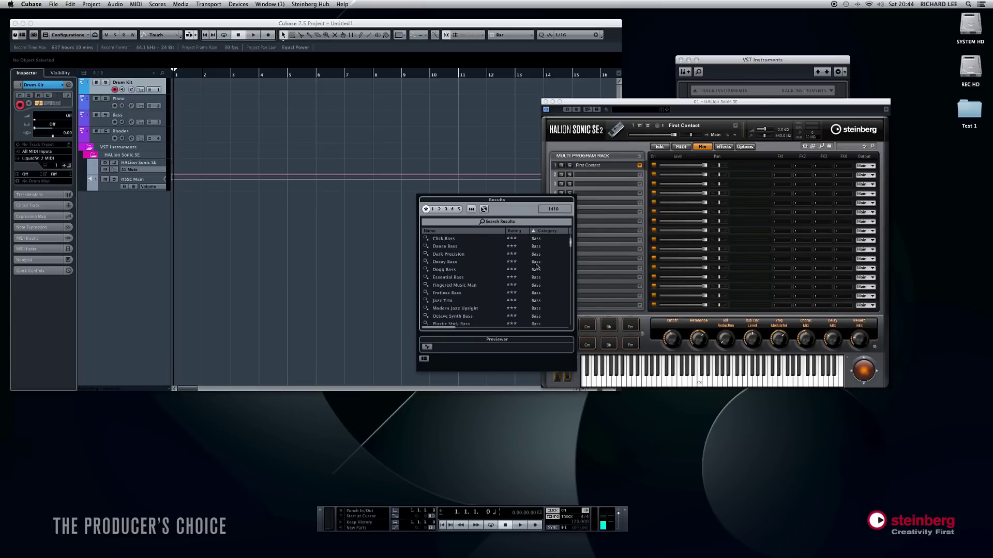
left_click(450, 255)
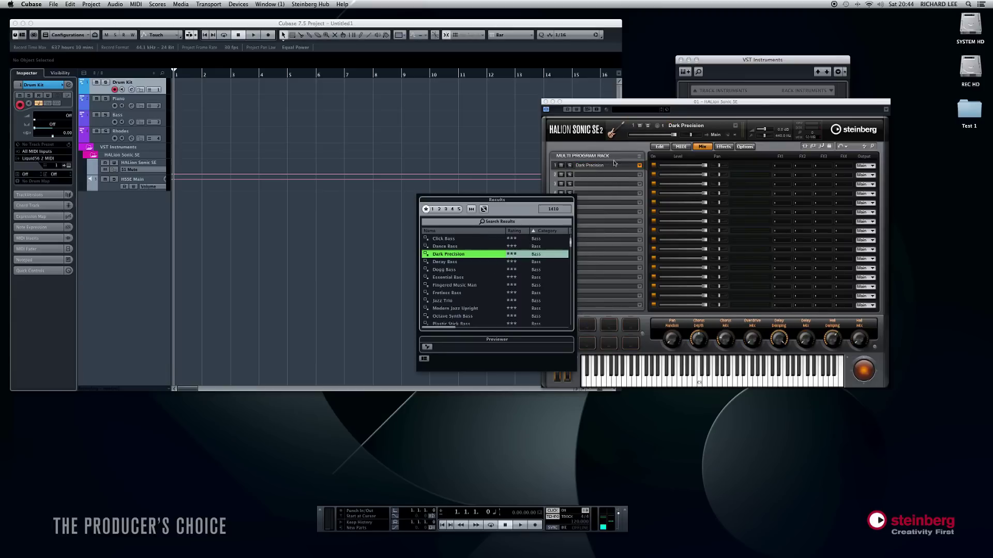
left_click(587, 101)
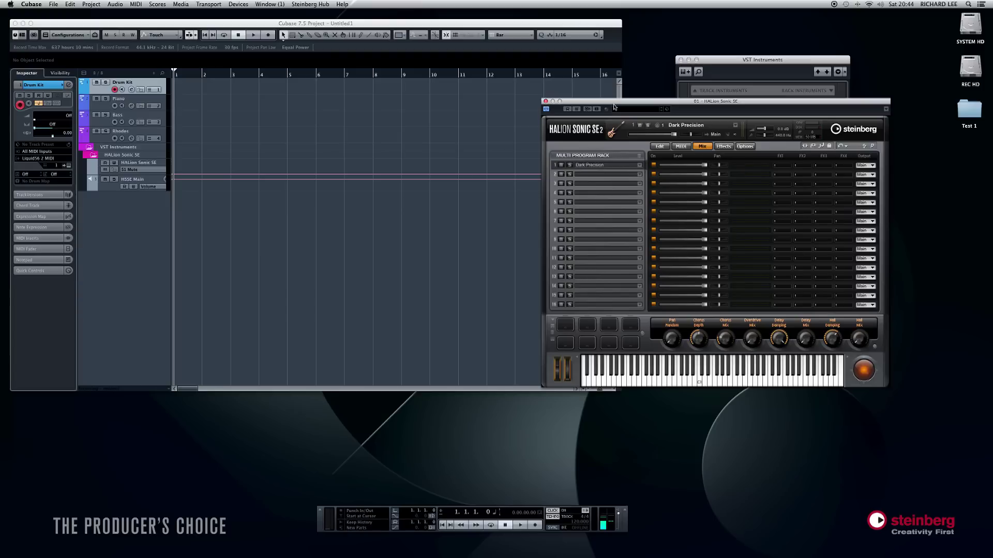
left_click_drag(613, 105, 631, 101)
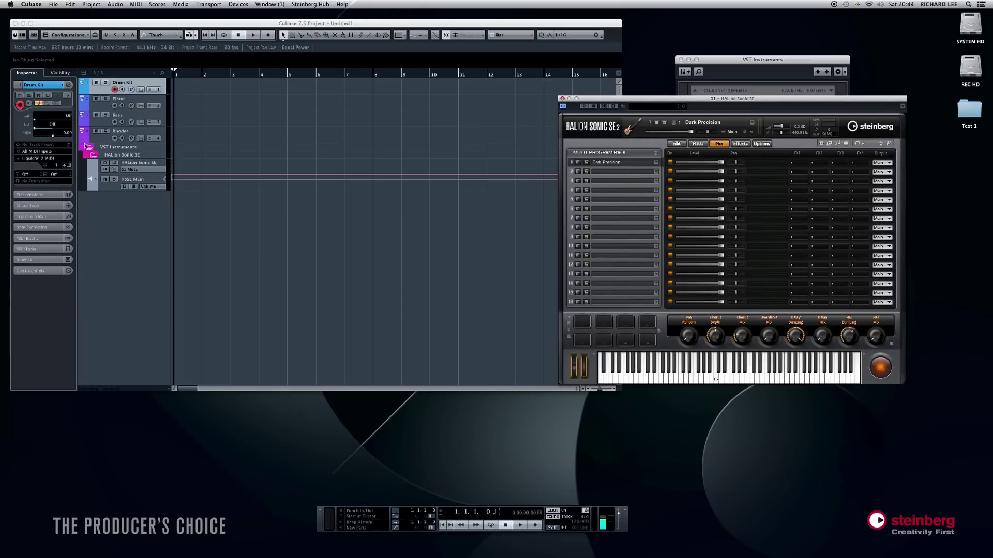
Select the Bass track and keep its MIDI input on All MIDI Inputs
left_click(105, 123)
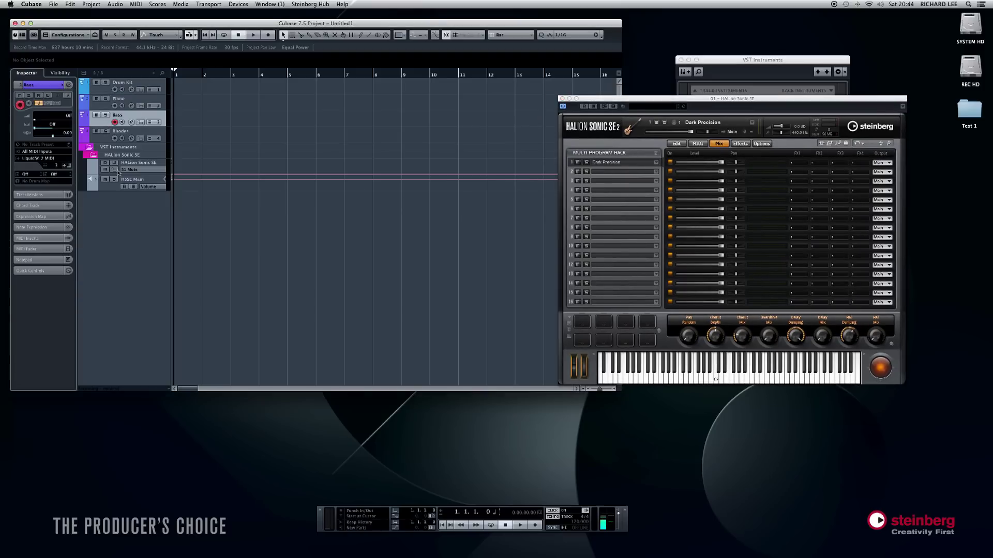
left_click(34, 153)
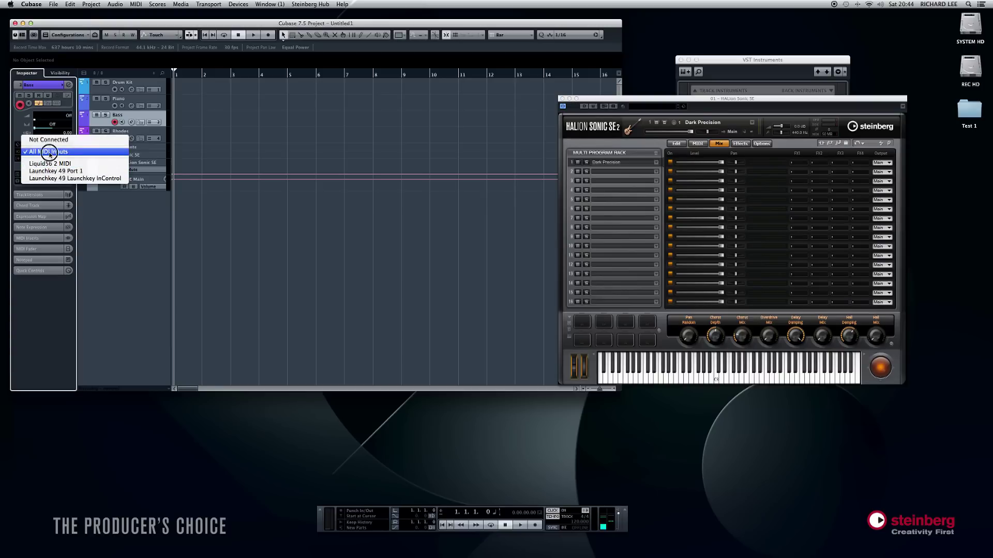
left_click(49, 152)
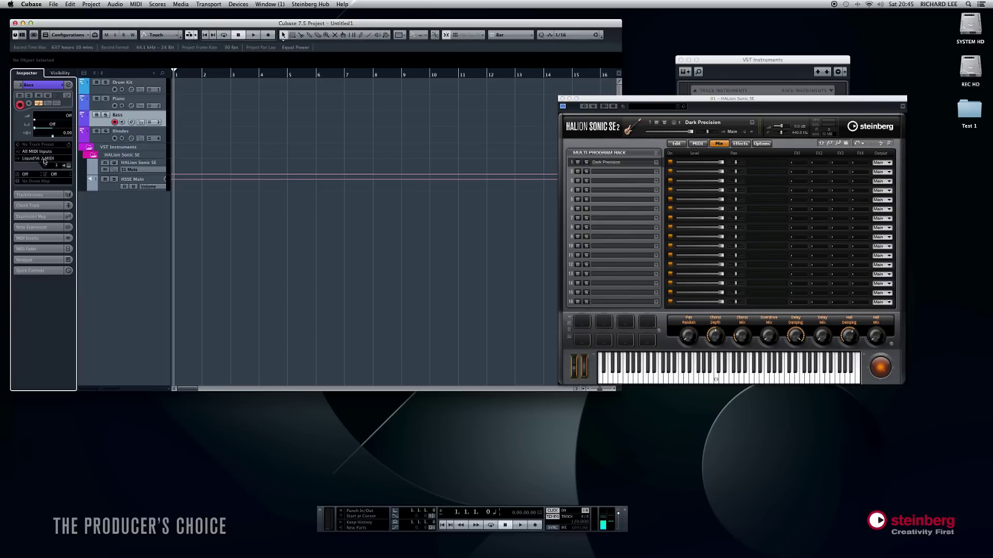
Route Bass output to 01. HALion Sonic SE - MIDI on channel 1, then close HALion
left_click(45, 162)
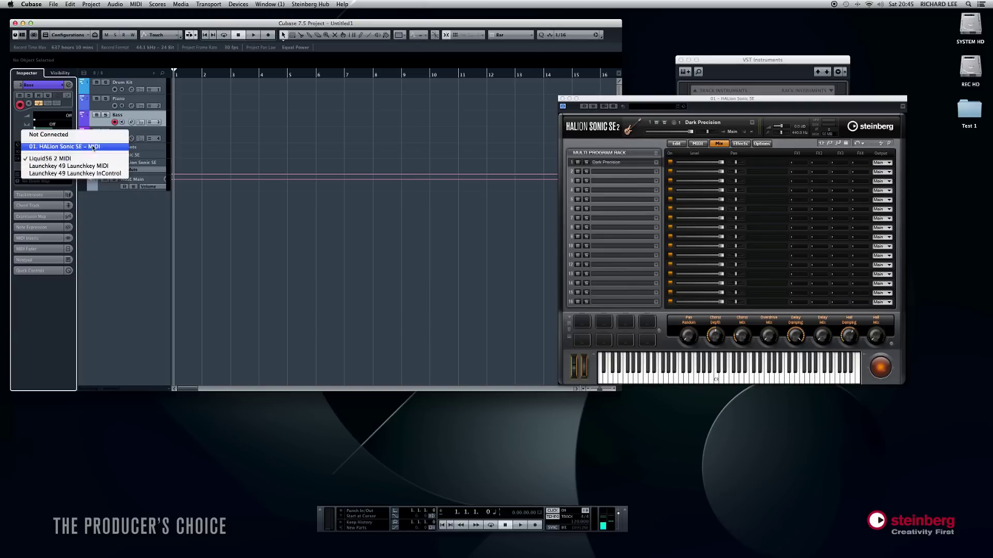
left_click(75, 147)
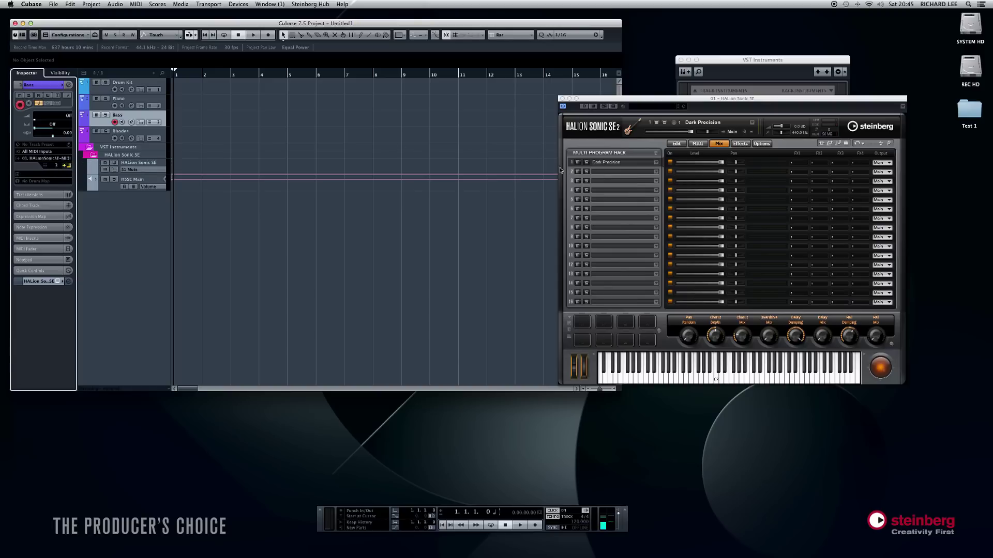
left_click(56, 165)
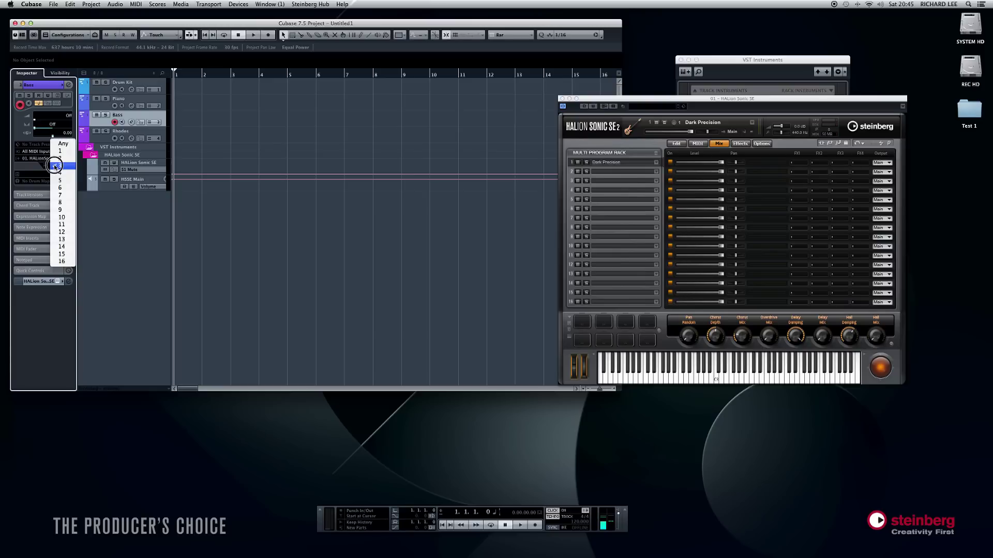
left_click(57, 152)
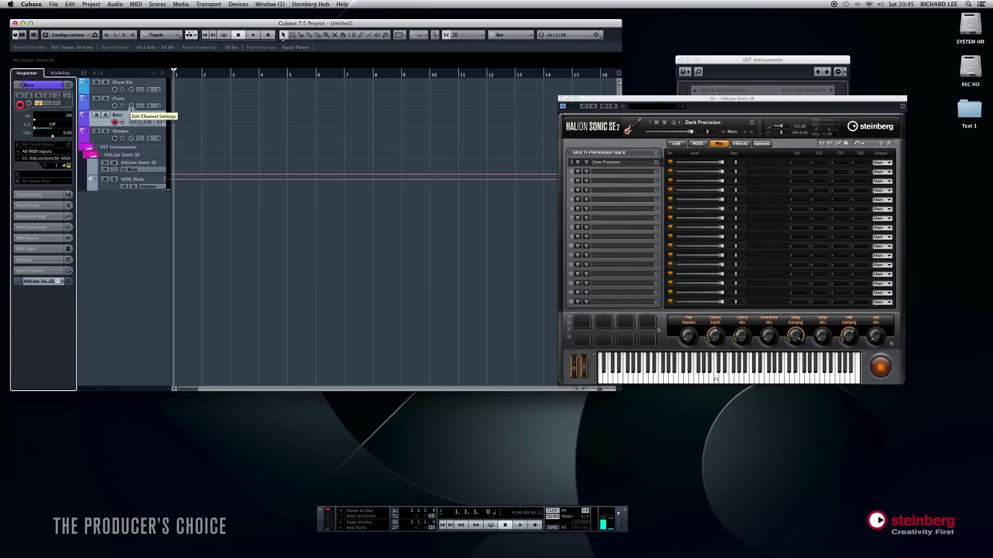
left_click(563, 98)
left_click(817, 93)
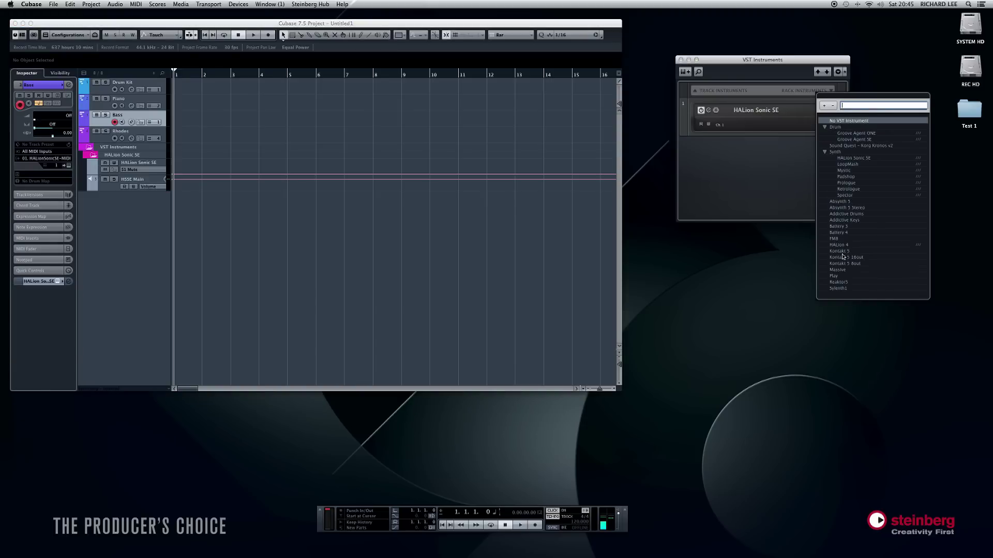
Load Kontakt 5 into the second rack slot without creating a MIDI track
left_click(843, 253)
left_click(843, 253)
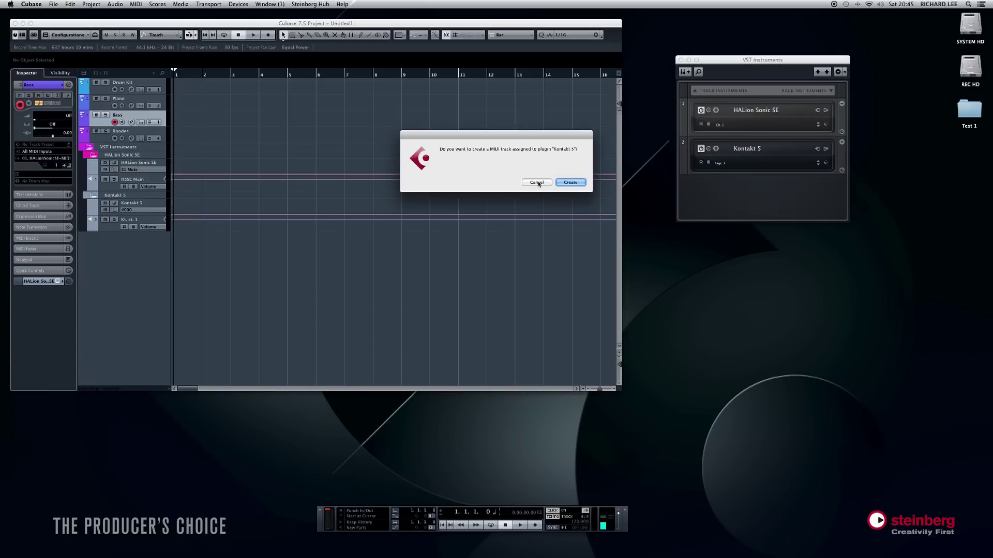
left_click(546, 184)
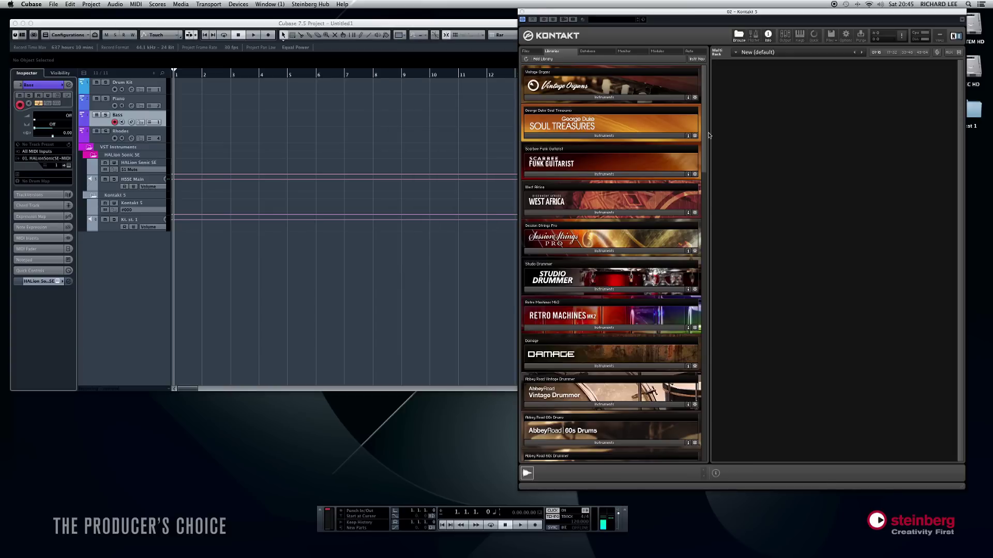
Load the Abbey Road Modern Drums 'Modern Sparkle Kit – Dry' kit into Kontakt 5
left_click_drag(704, 126, 710, 232)
left_click(561, 279)
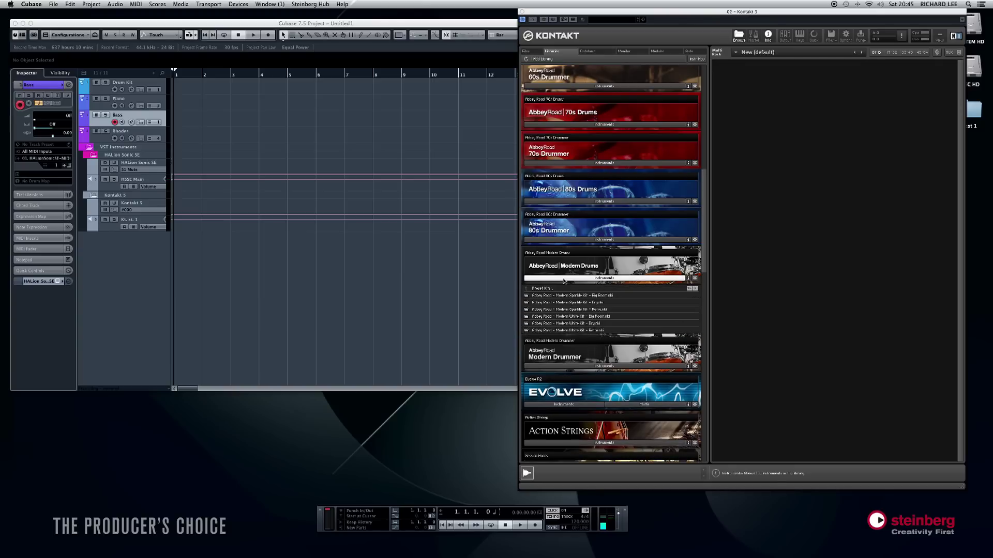
double_click(578, 303)
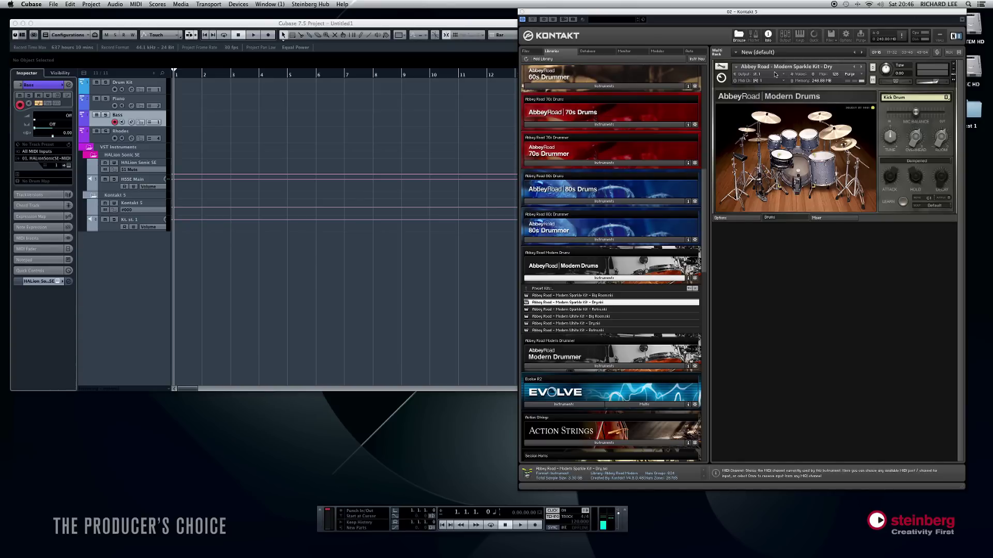
left_click(101, 92)
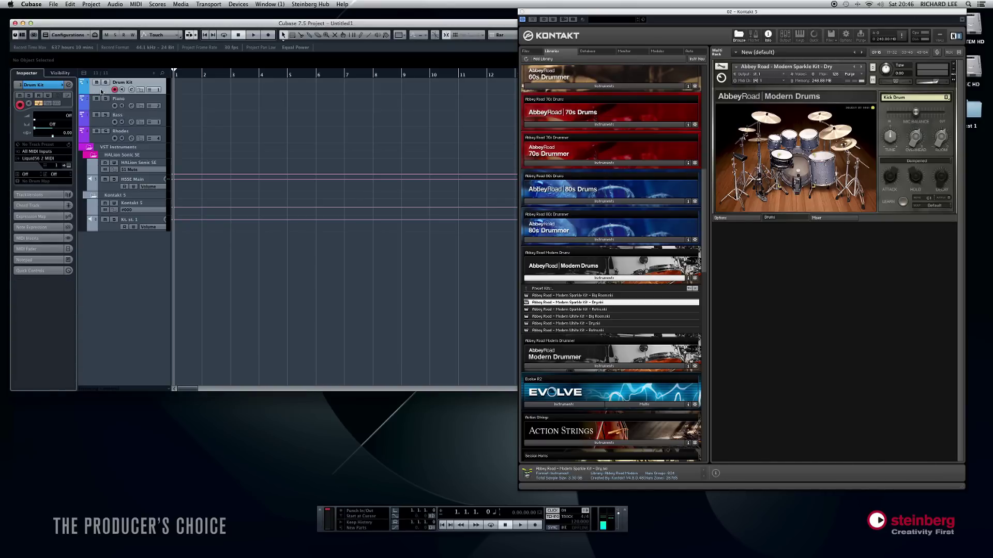
Set the Drum Kit track's output to 02. Kontakt 5 – MIDI In on channel 1
left_click(46, 157)
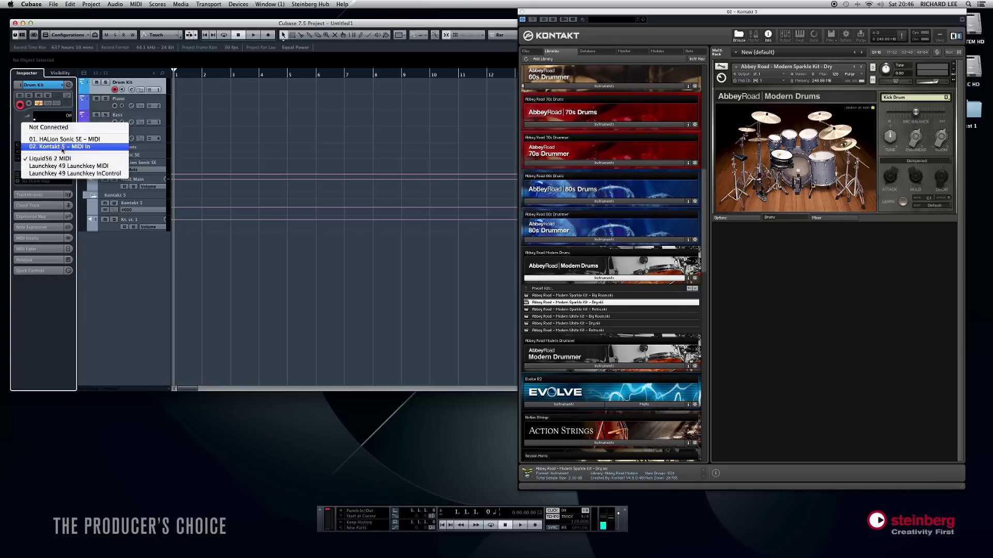
left_click(66, 147)
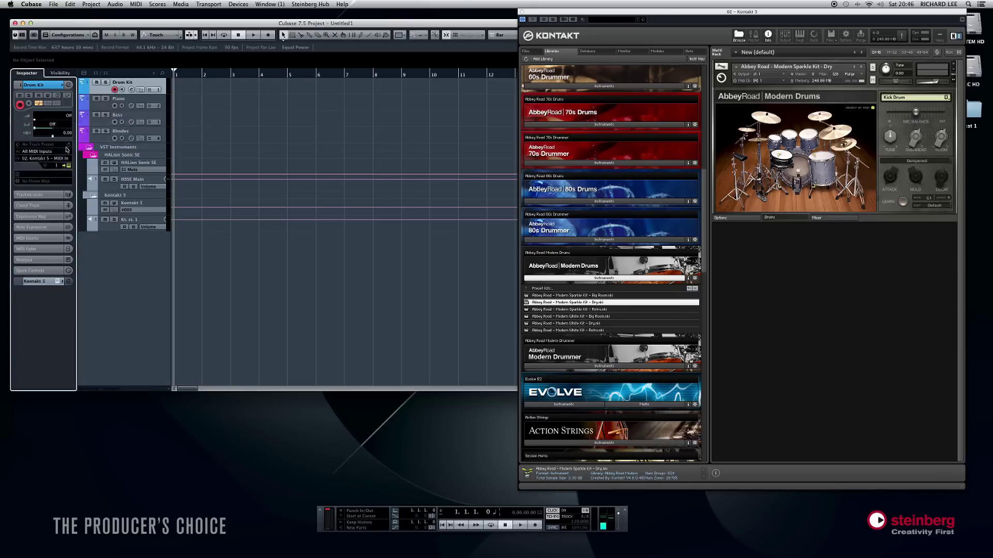
left_click(57, 166)
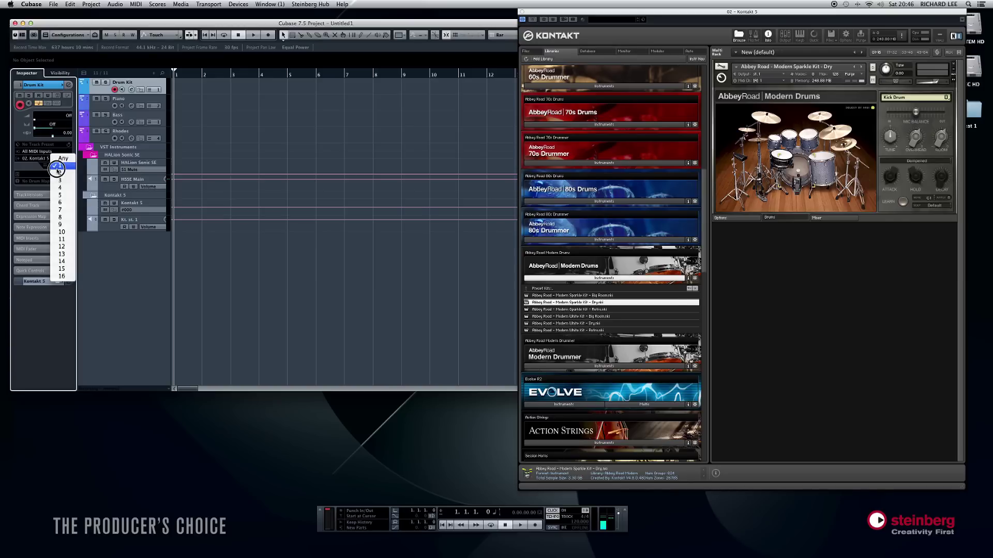
left_click(57, 164)
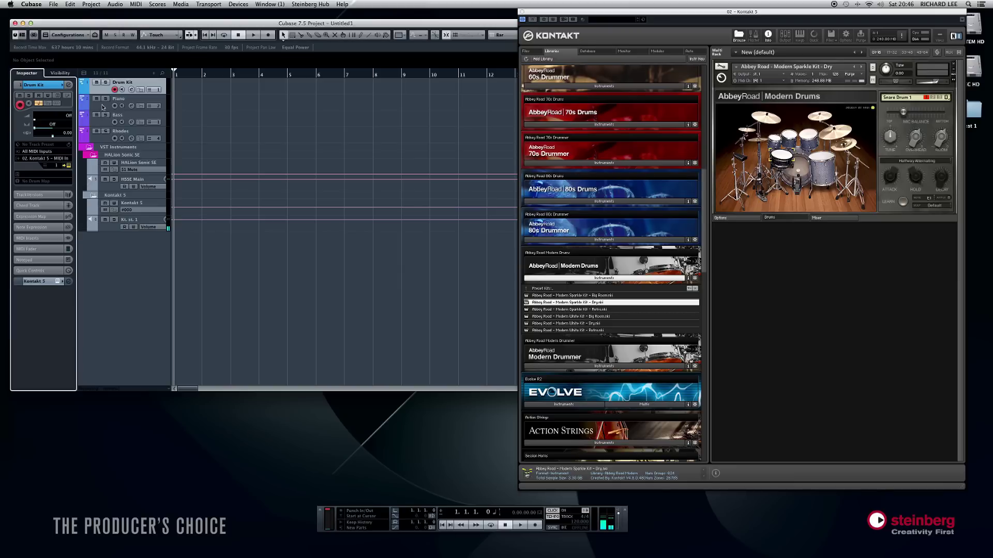
Close Kontakt and add Addictive Keys to the third rack slot without a MIDI track
left_click(522, 11)
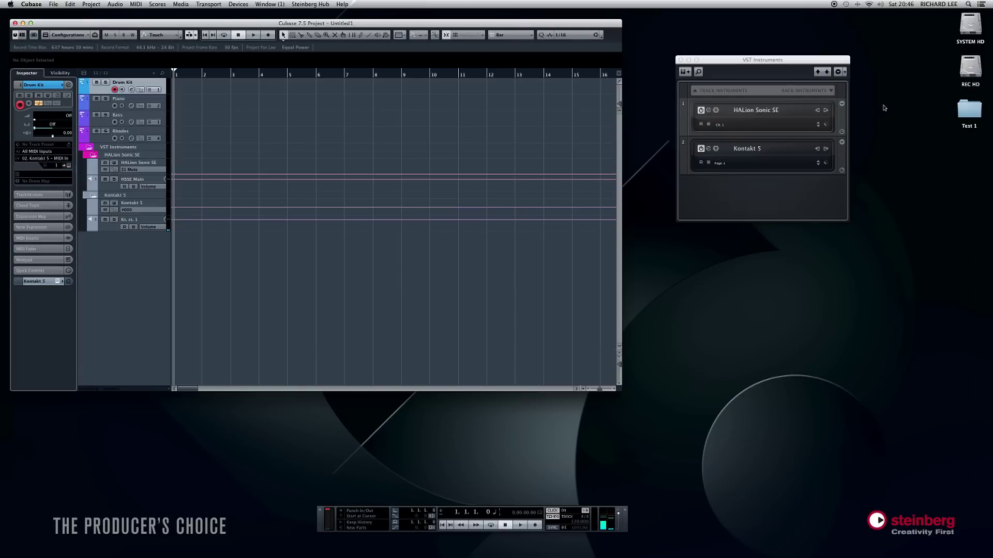
left_click(819, 94)
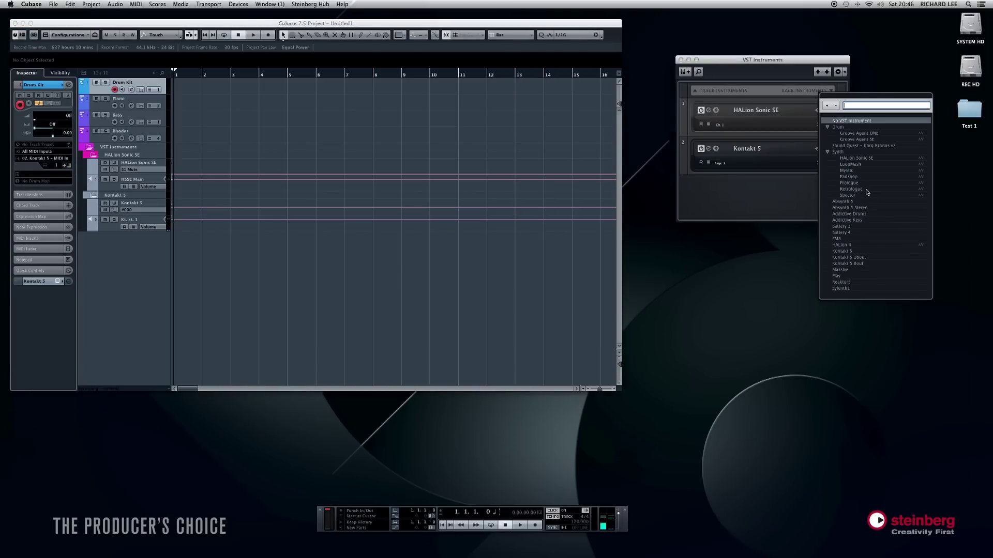
left_click(849, 221)
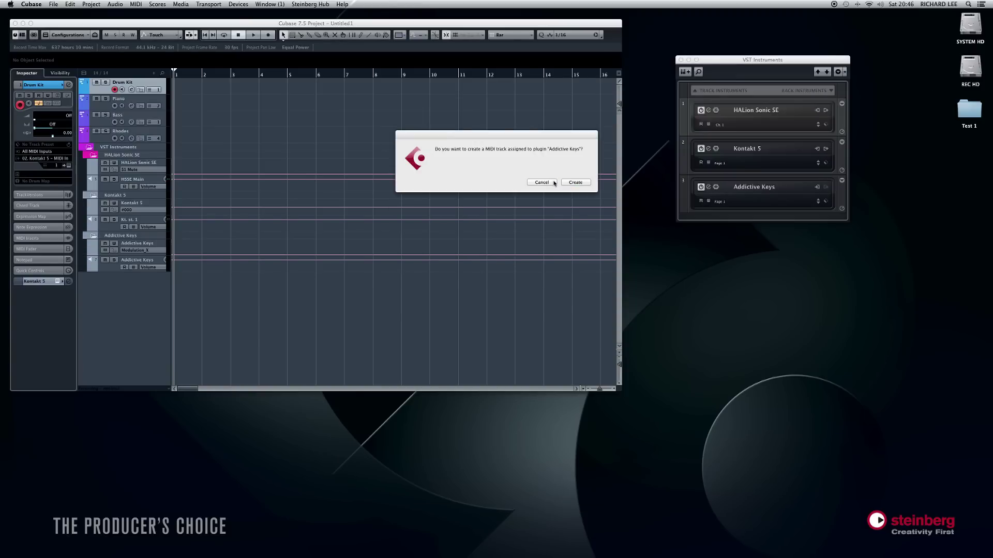
left_click(542, 183)
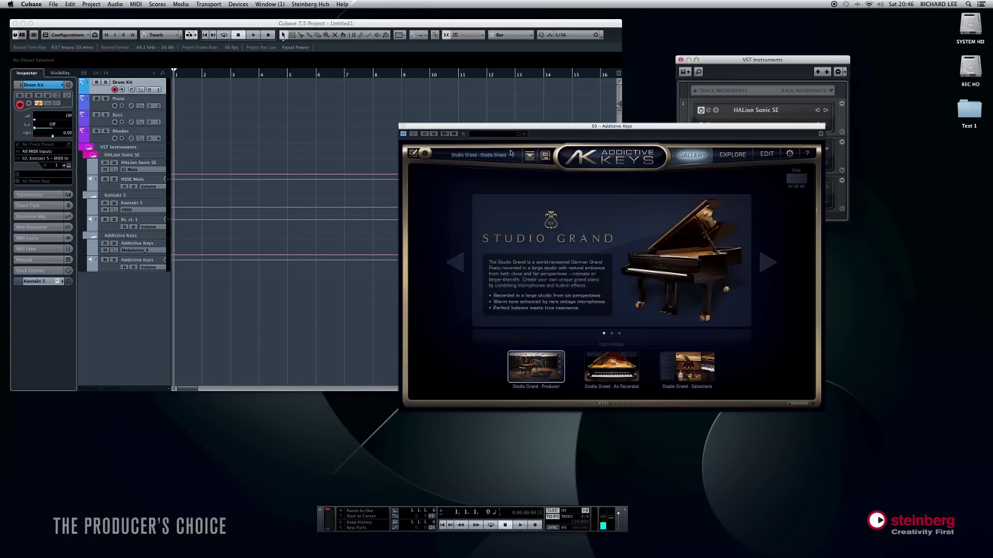
Load the 'Modern Upright – Modern Upright' preset in Addictive Keys
left_click(528, 157)
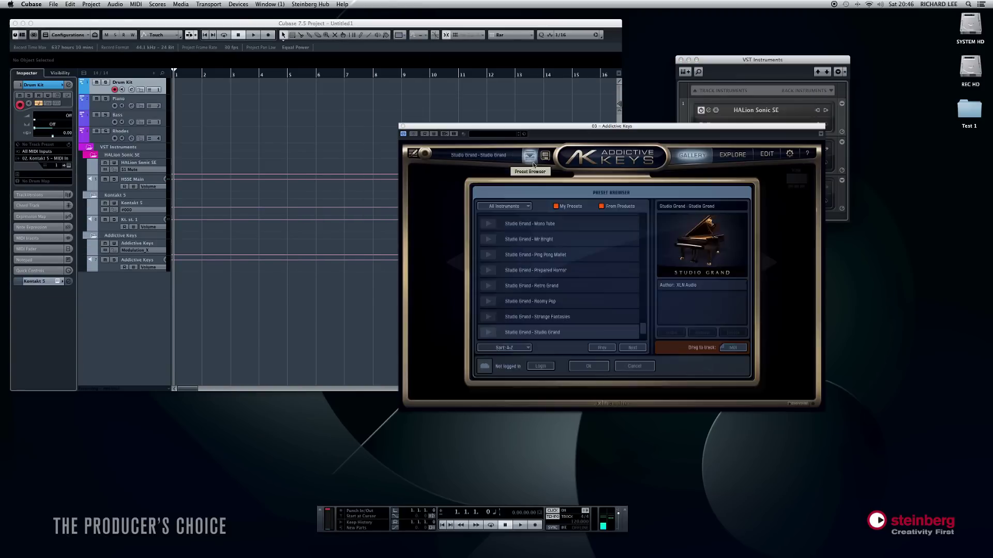
left_click(522, 209)
left_click(553, 229)
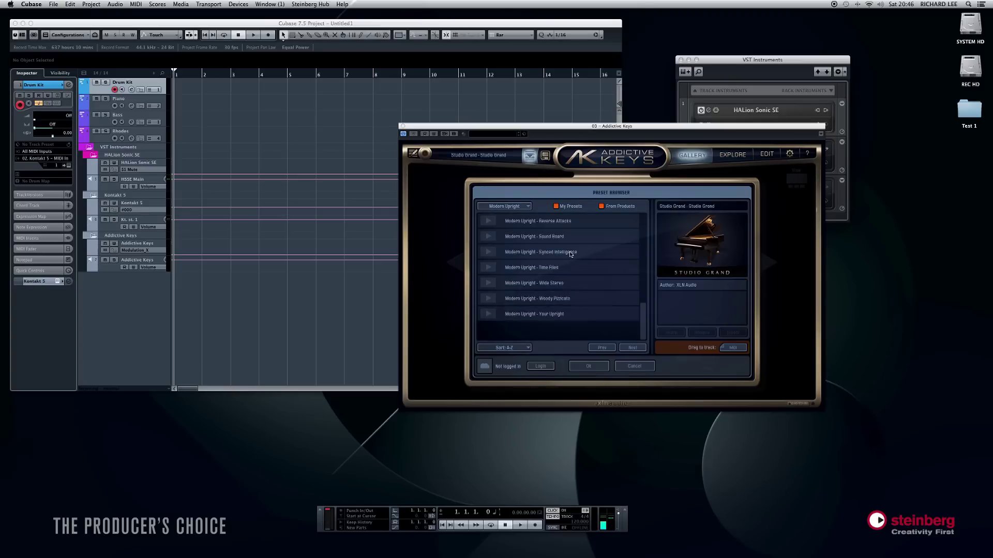
scroll(549, 247, "up", 3)
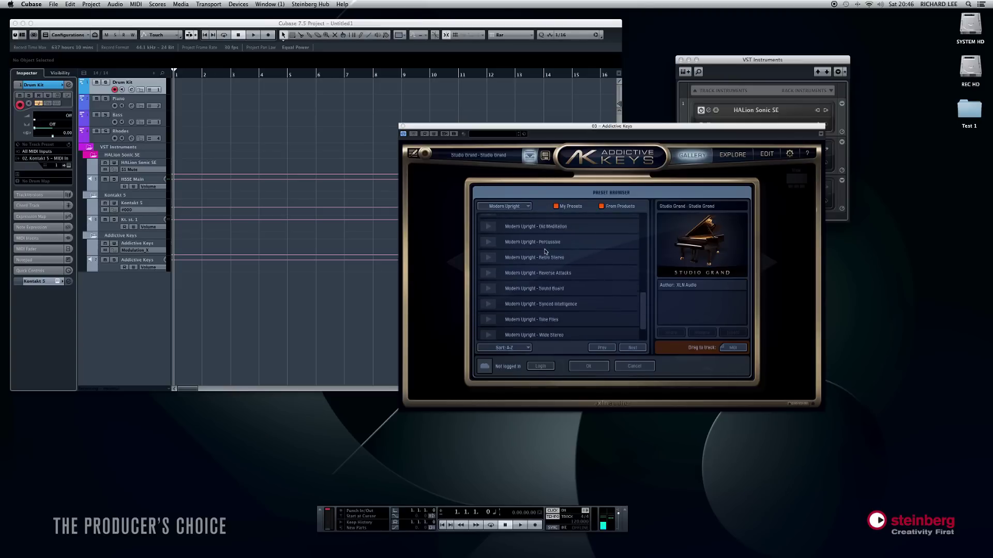
scroll(546, 251, "up", 3)
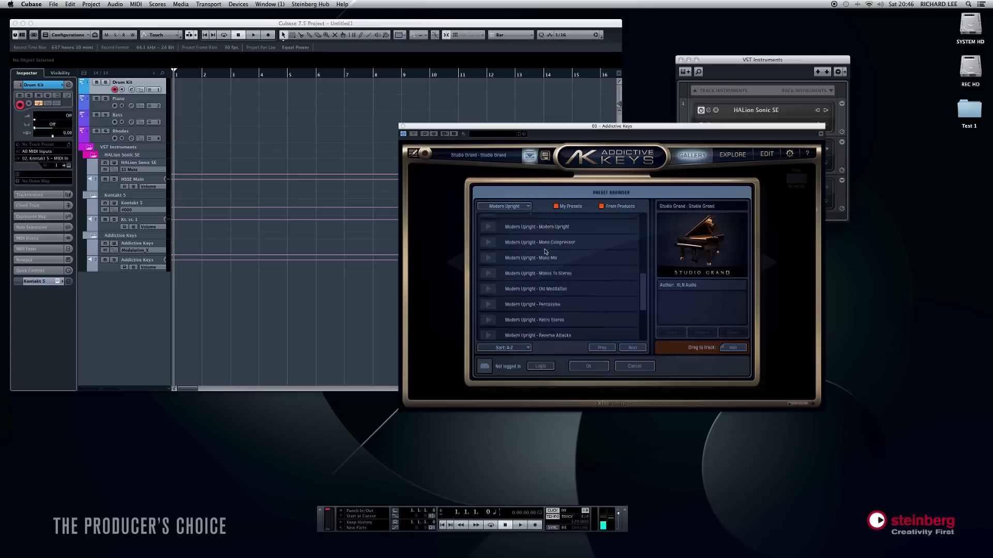
left_click(548, 241)
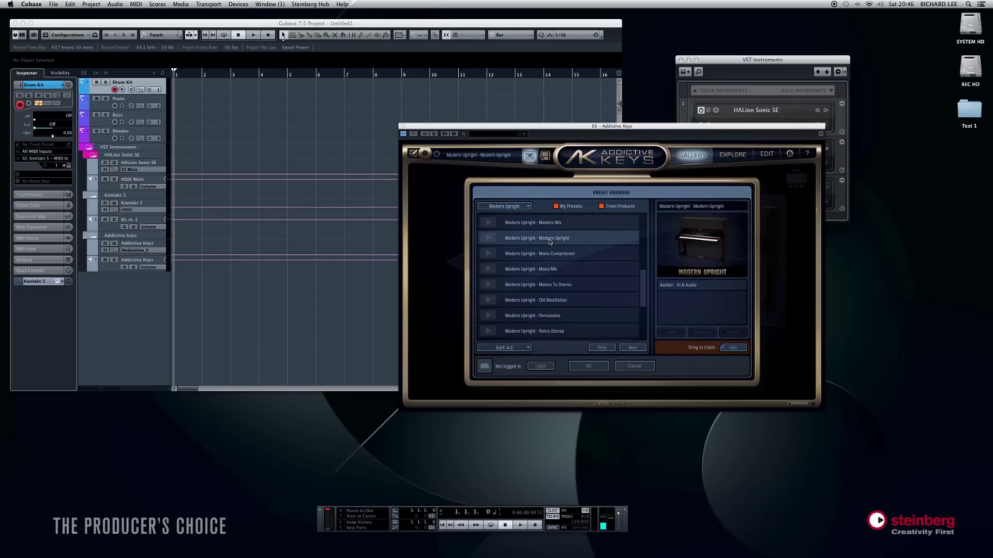
left_click(588, 366)
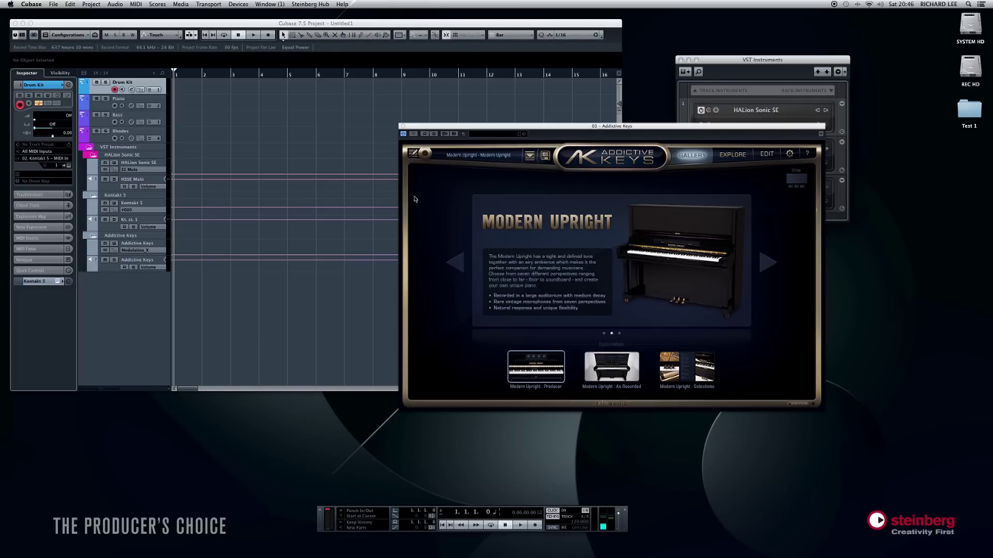
Route the Piano track to 03. Addictive Keys – MIDI In and close the Addictive Keys window
left_click(102, 108)
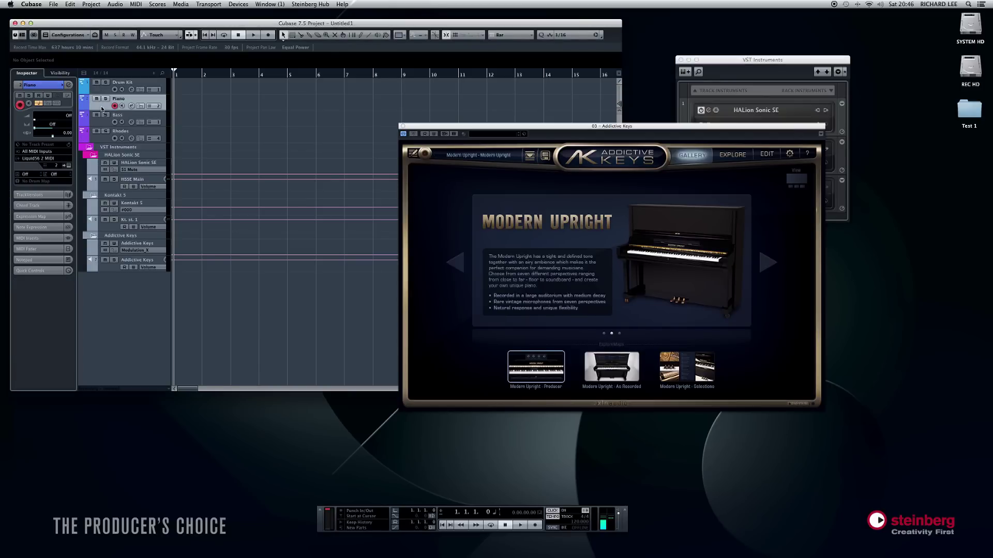
left_click(44, 160)
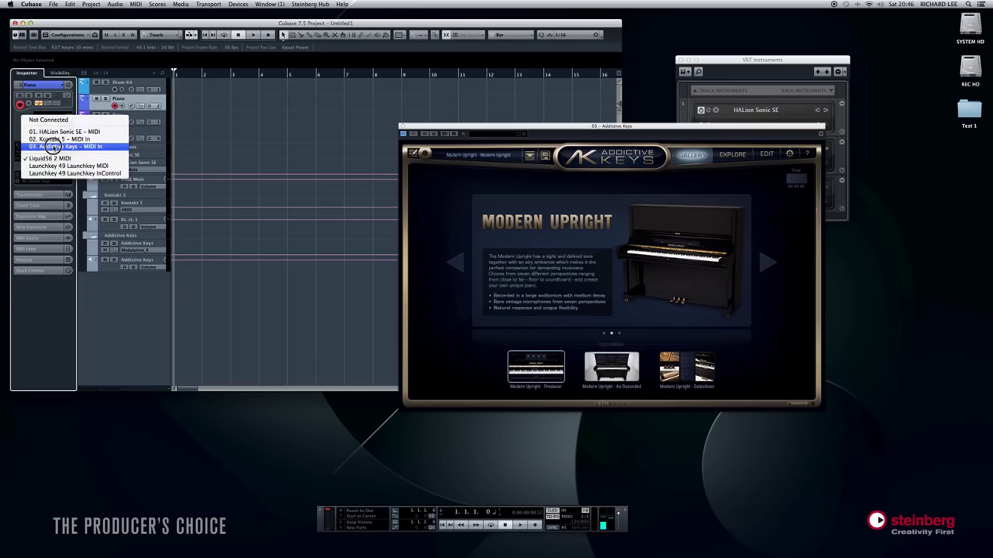
left_click(54, 147)
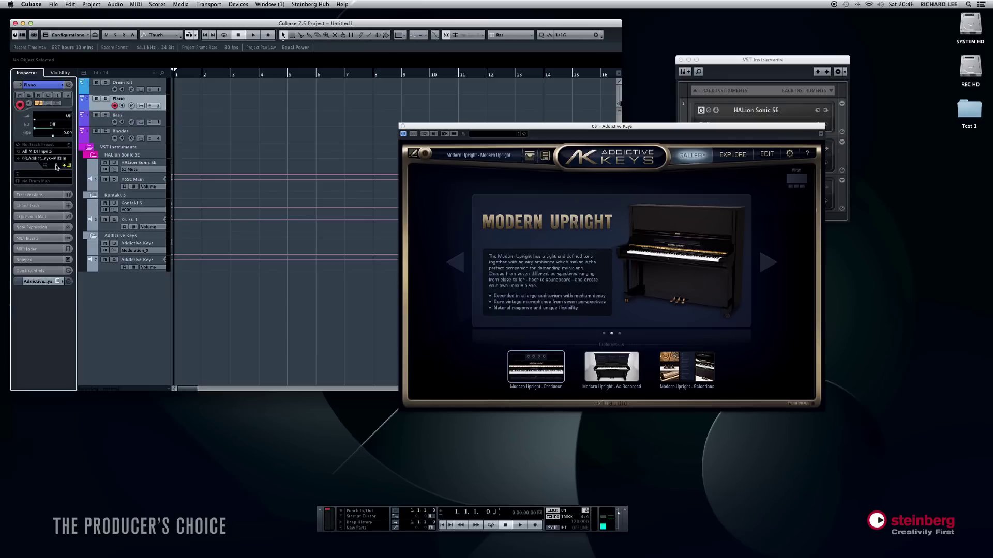
left_click(61, 165)
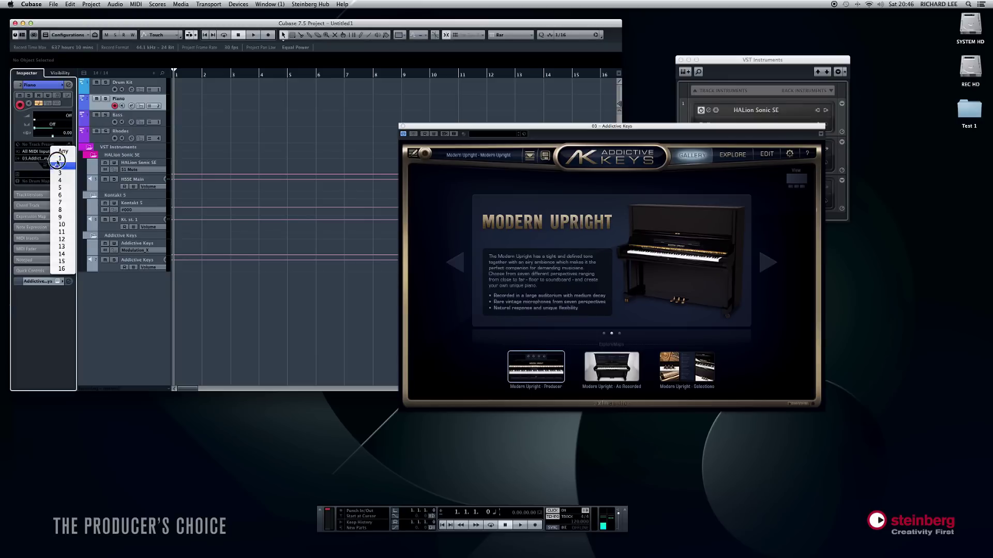
left_click(98, 140)
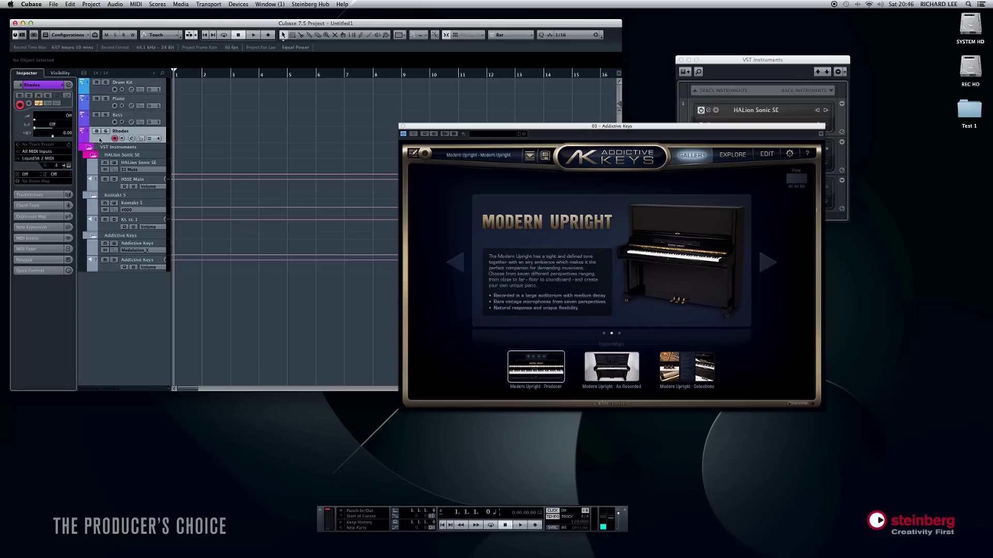
left_click(404, 126)
left_click(822, 95)
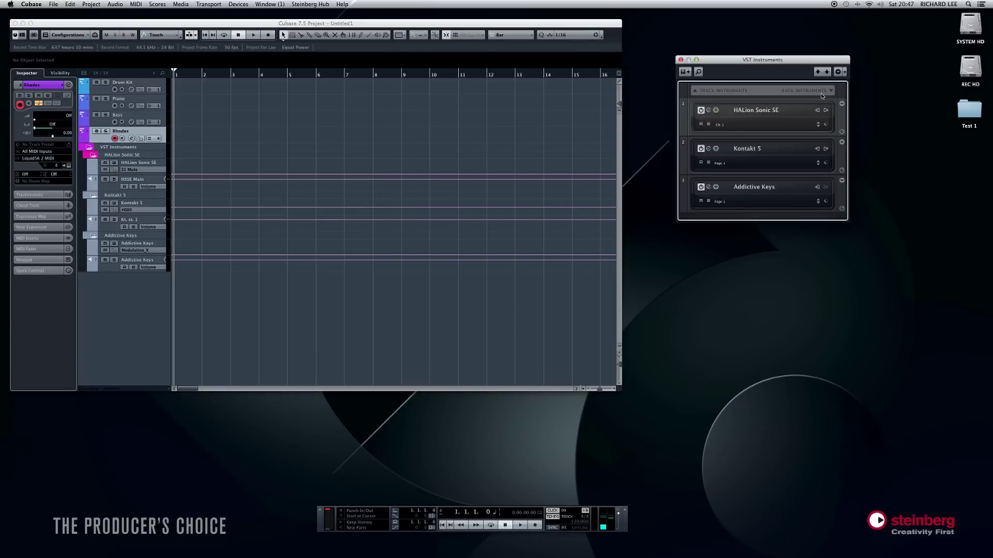
Add Kontakt 5 as a new rack instrument without creating a MIDI track
left_click(822, 95)
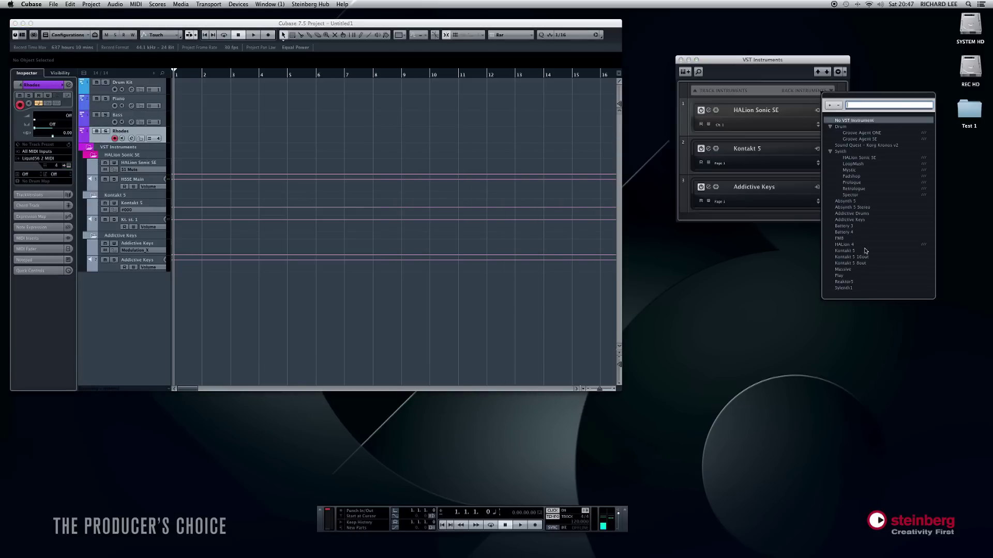
left_click(844, 251)
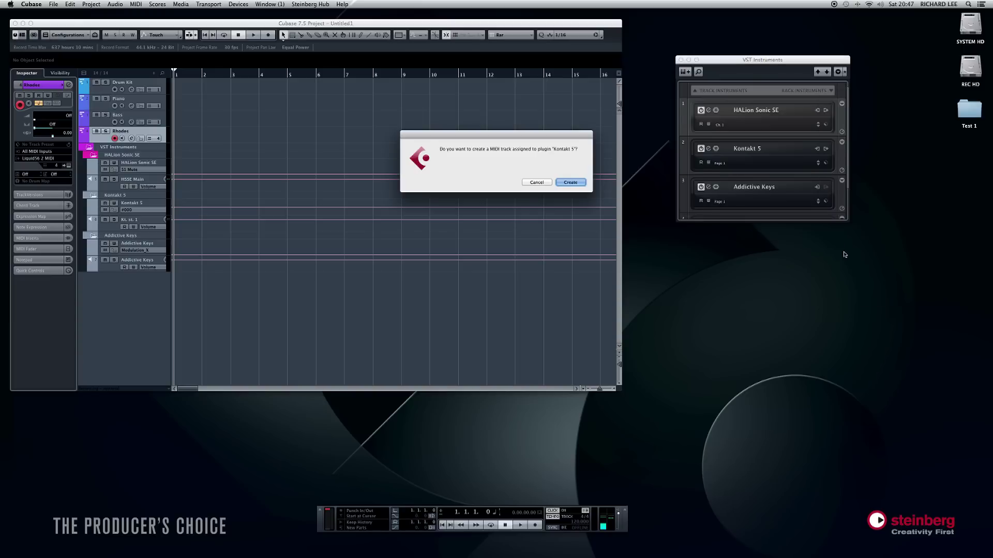
left_click(544, 184)
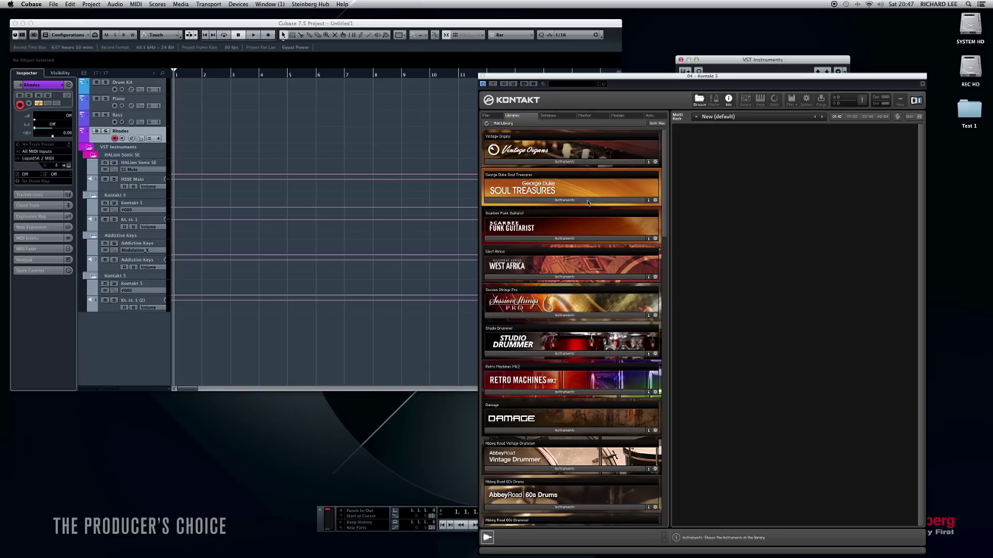
Load Scarbee Mark I from the Vintage Keys library into the new Kontakt 5
scroll(588, 203, "down", 20)
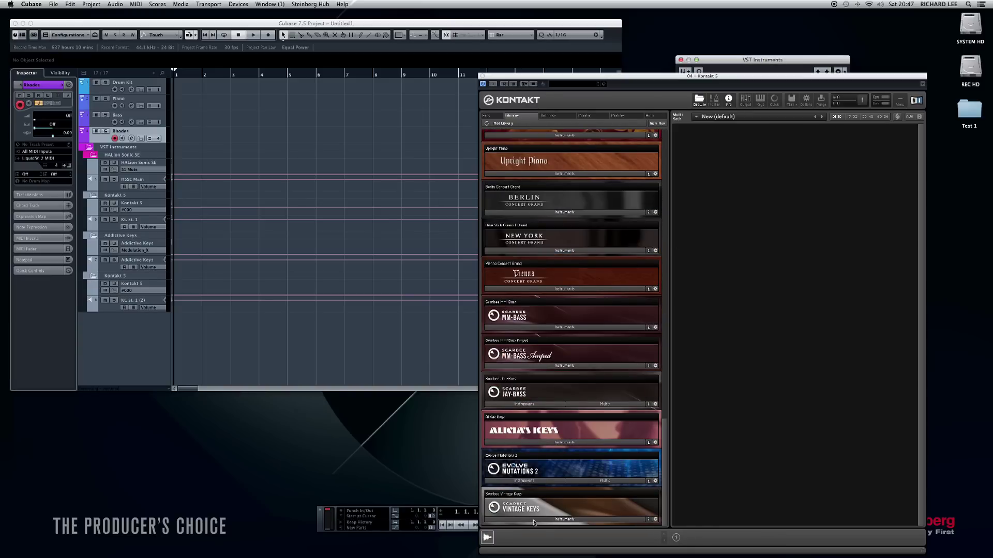
left_click(534, 521)
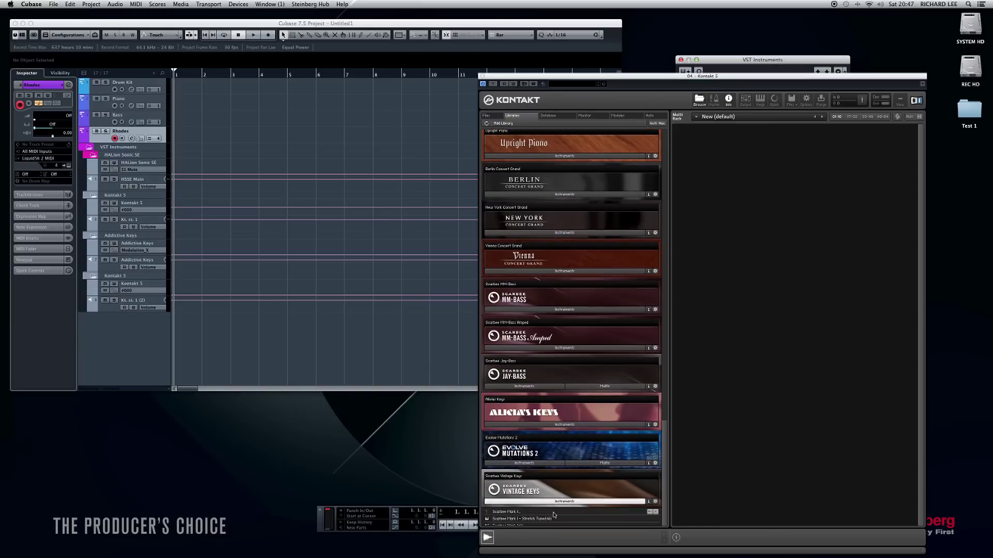
double_click(513, 524)
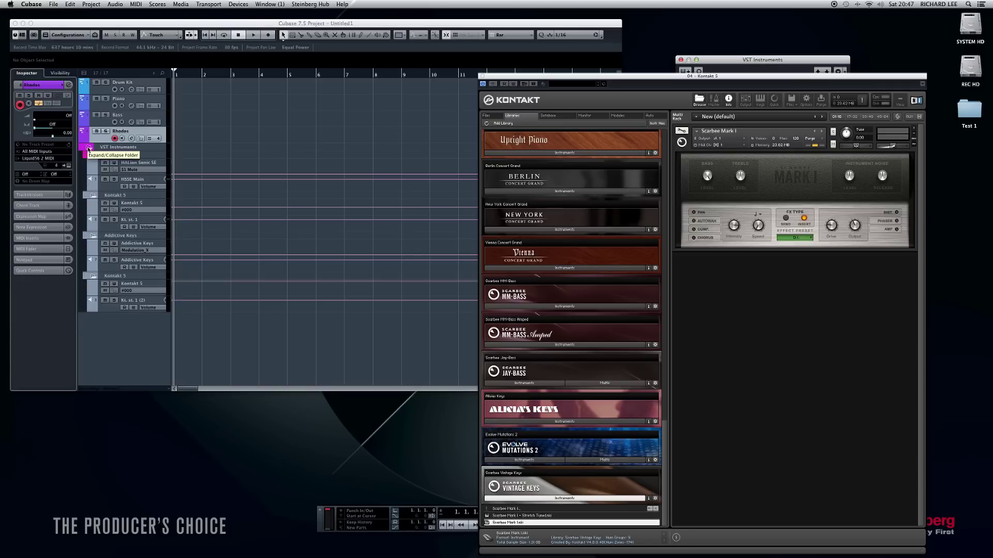
left_click(89, 148)
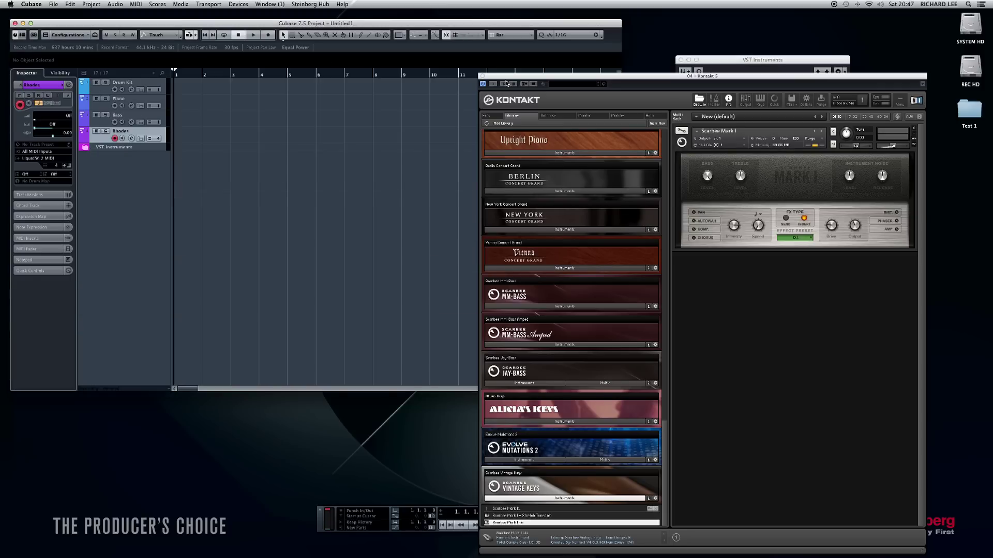
left_click(483, 77)
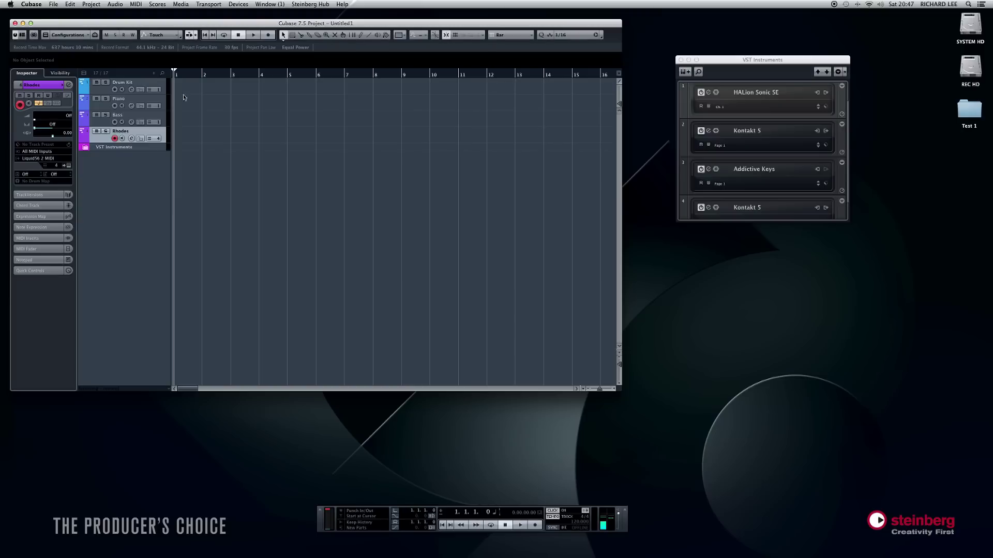
Check the instrument assignments of the Drum Kit, Piano and Bass tracks
left_click(104, 92)
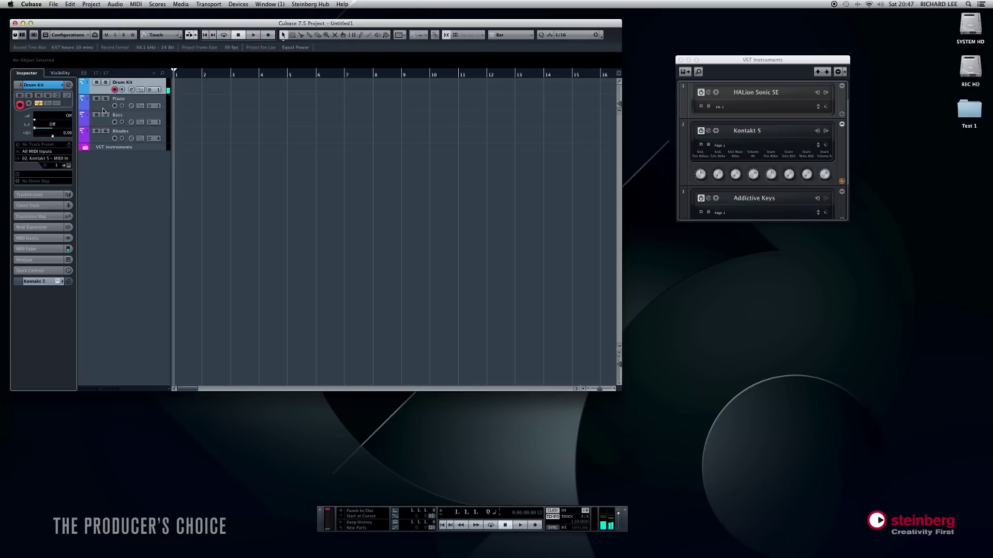
left_click(103, 109)
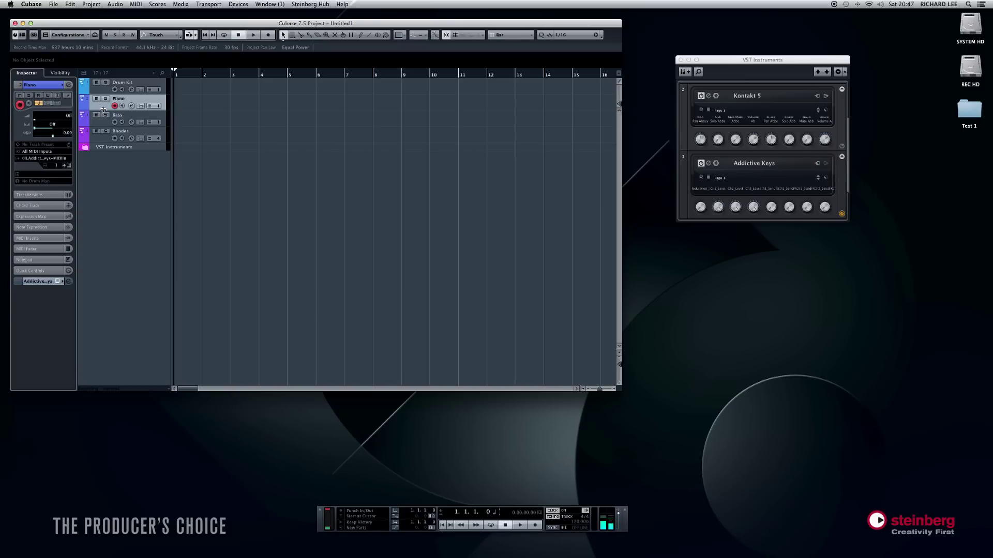
left_click(107, 125)
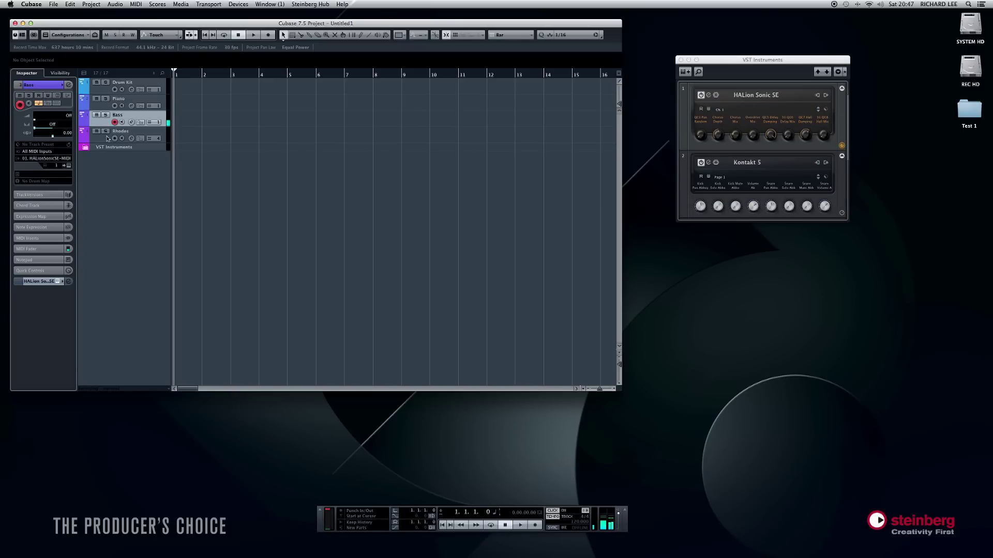
Route Rhodes to '04. Kontakt 5 - MIDI In' on channel 1, then recheck Drum Kit and Piano
left_click(105, 140)
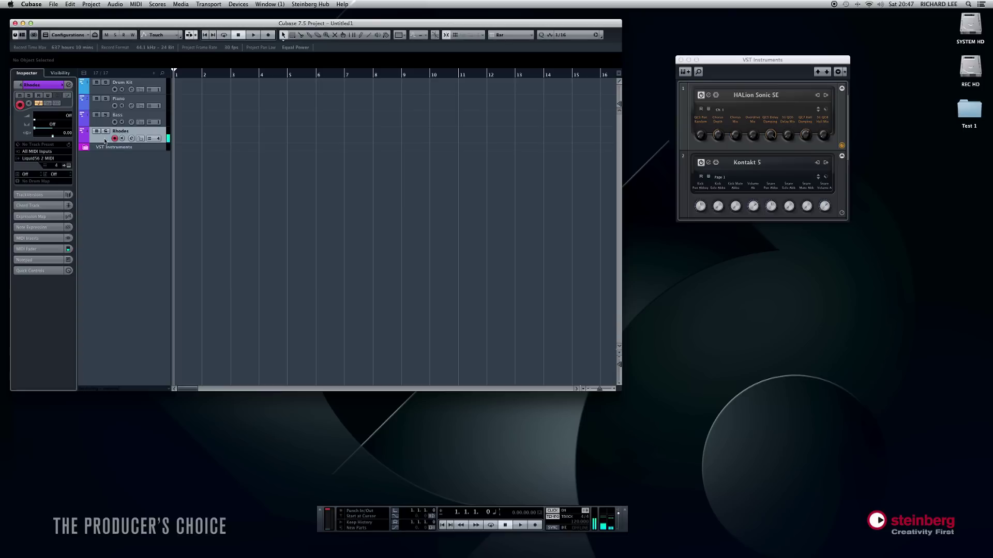
left_click(48, 159)
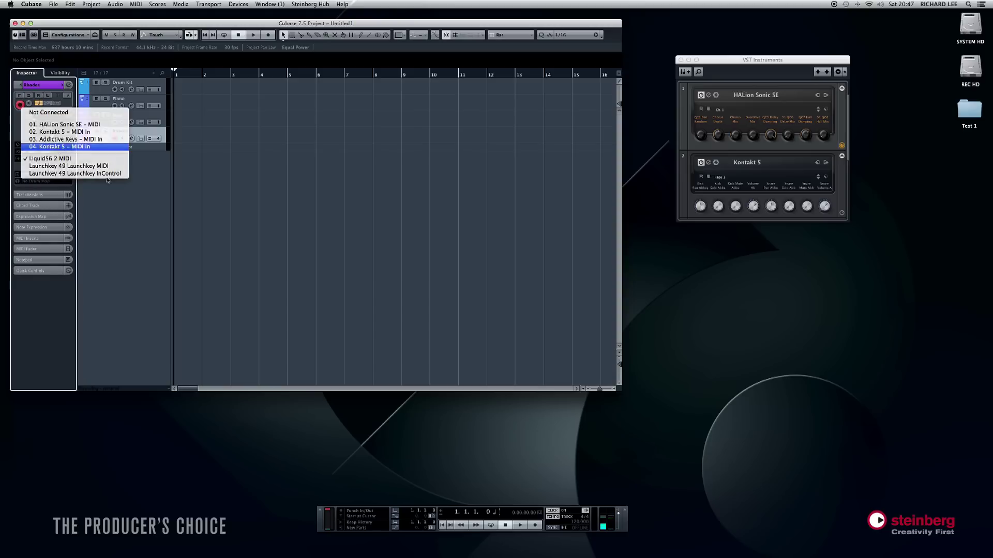
left_click(57, 147)
left_click(61, 167)
left_click(60, 144)
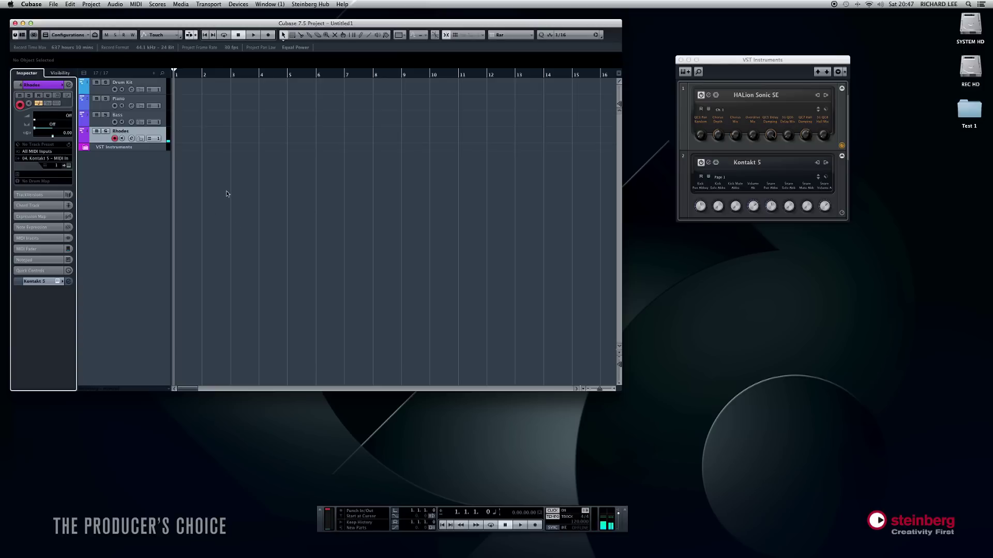
left_click(98, 91)
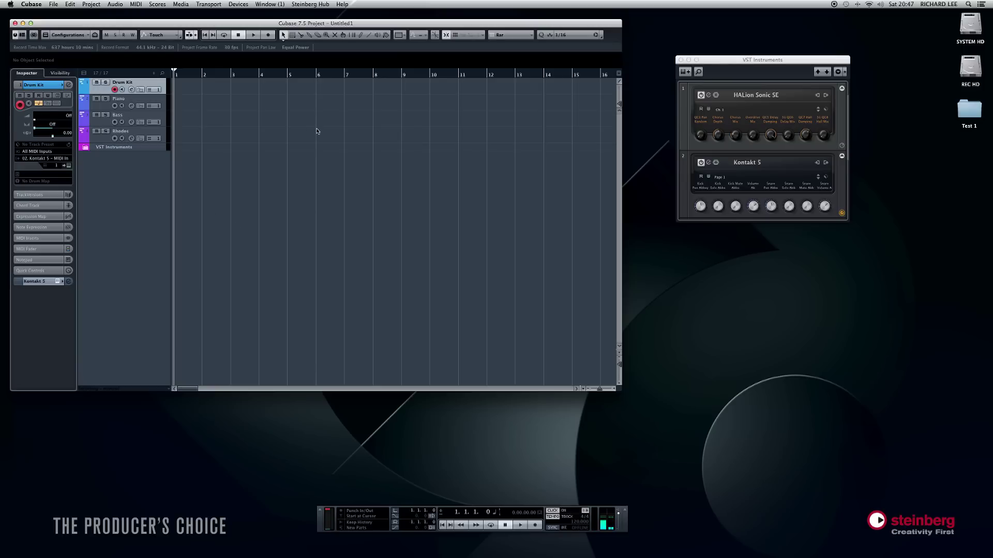
left_click(100, 119)
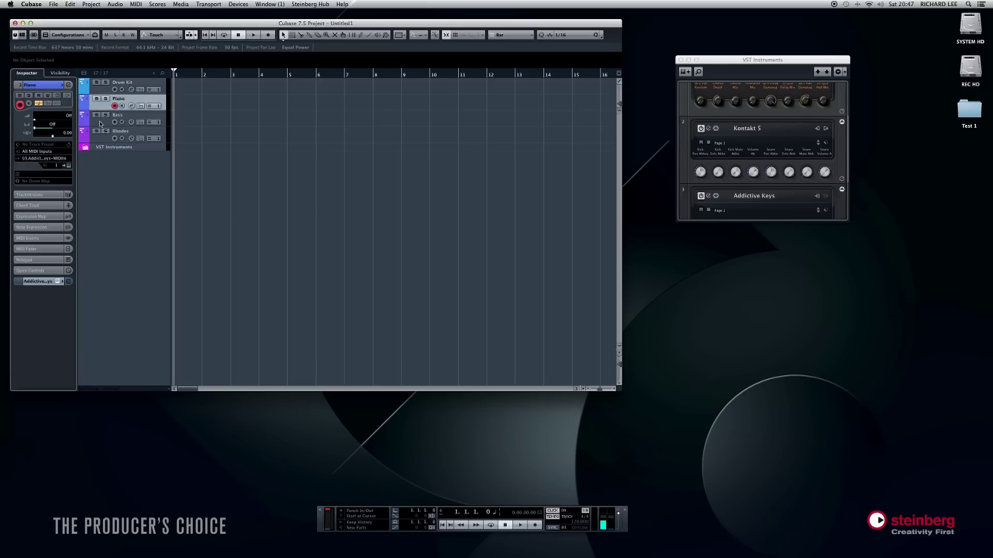